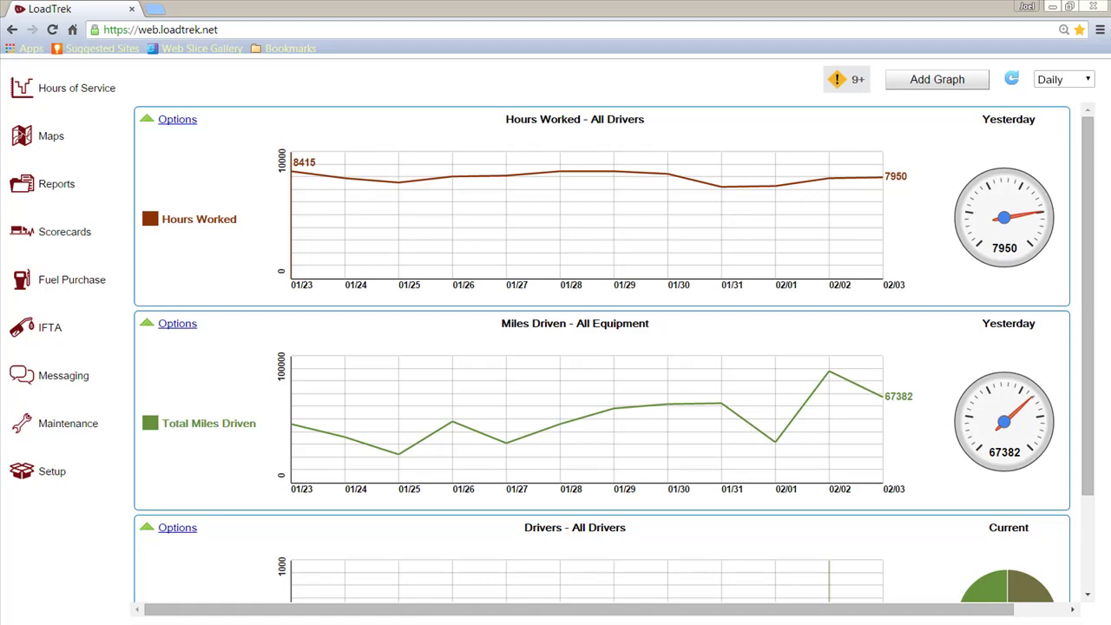
- Open the fuel purchase records and look through the available equipment groups and ticket filters
left_click(21, 285)
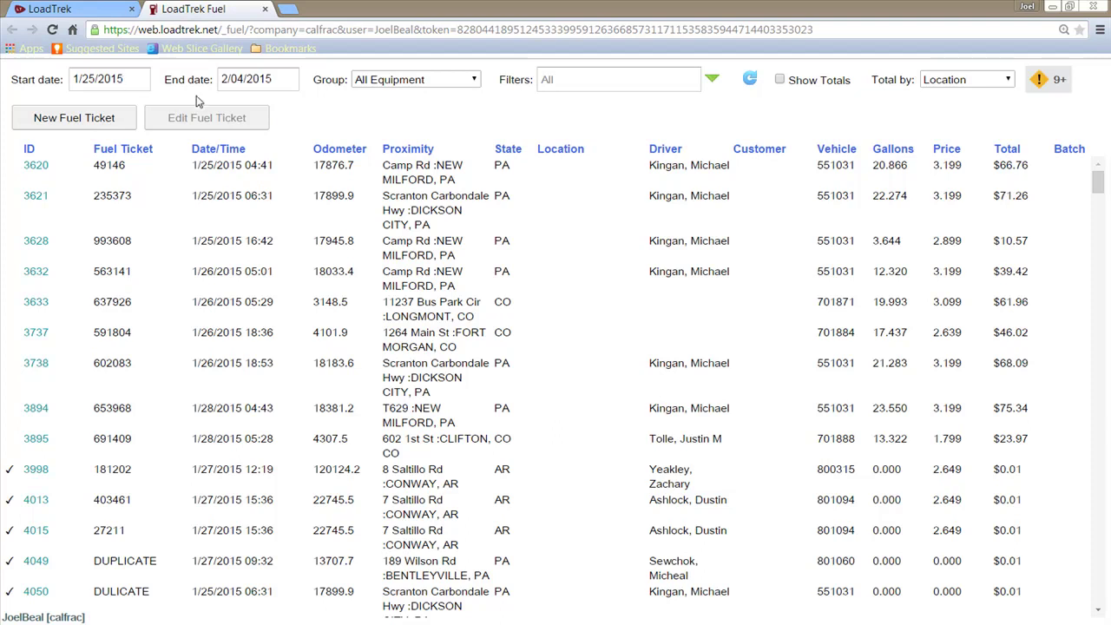
left_click(474, 81)
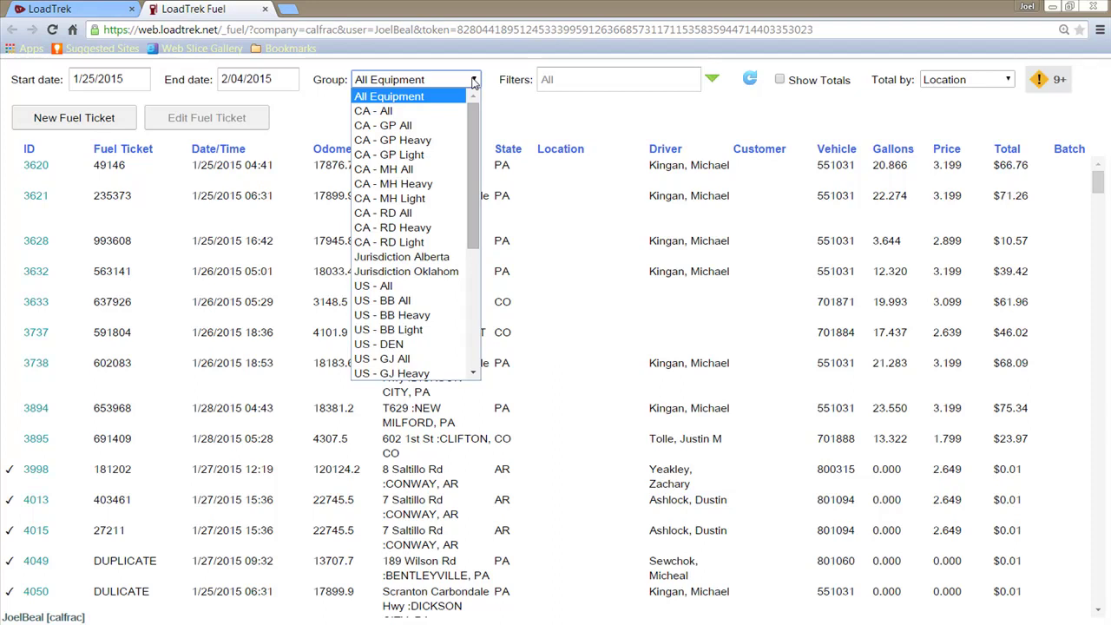
left_click(618, 82)
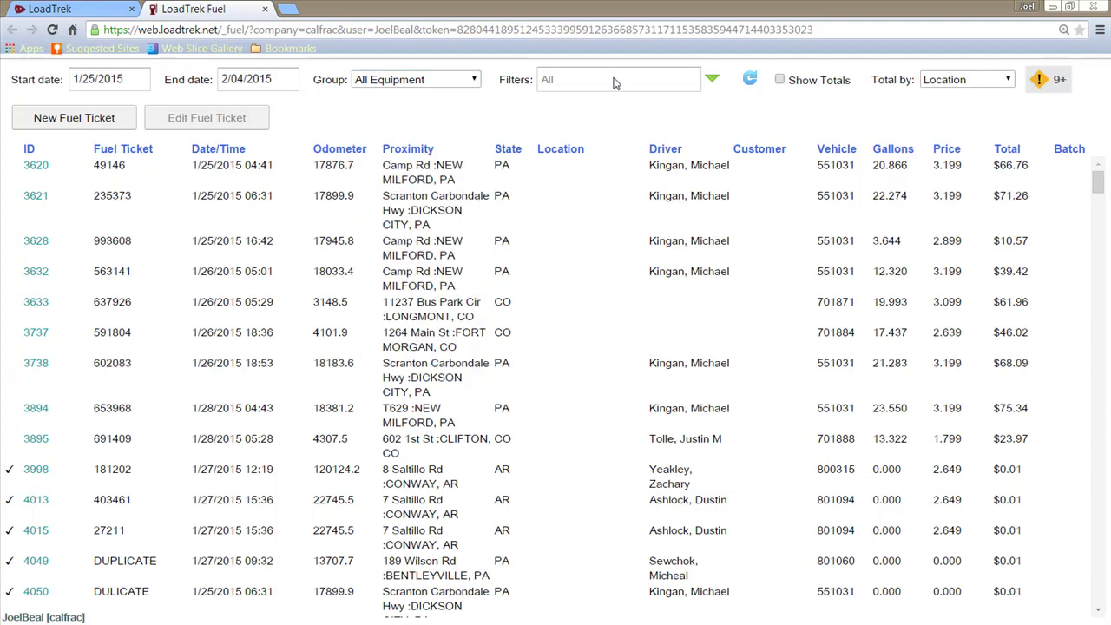
left_click(712, 80)
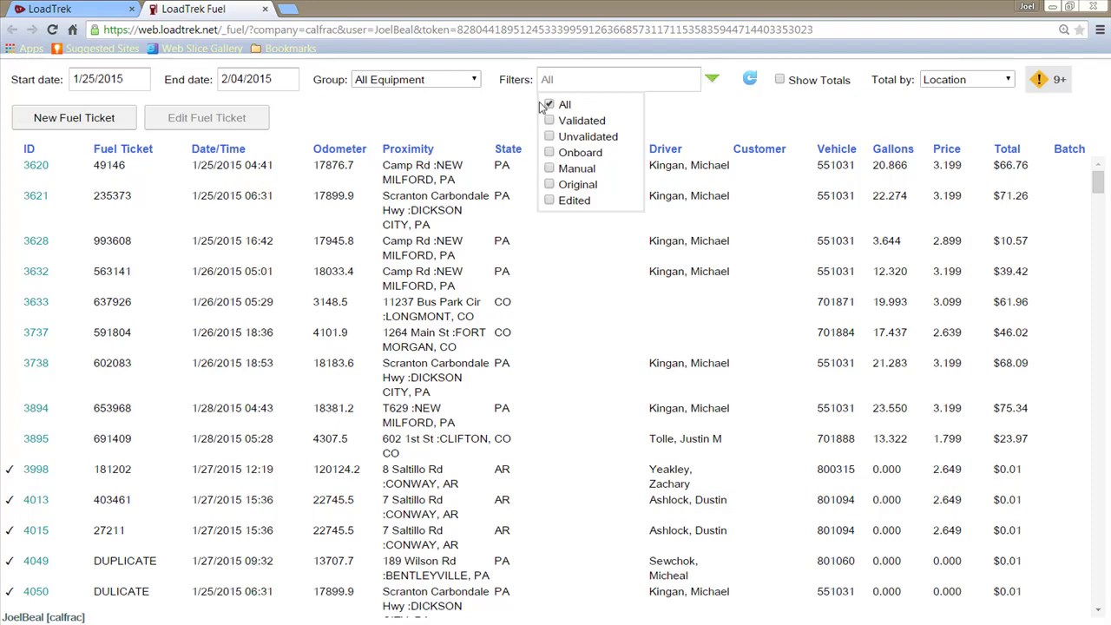
left_click(798, 122)
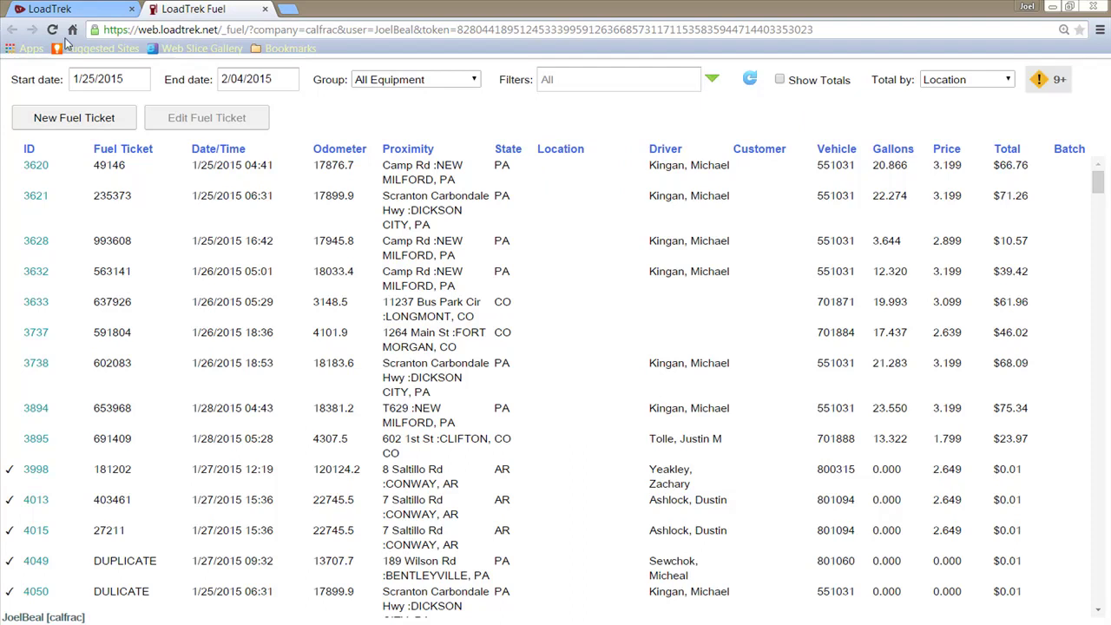
- Open the first fuel ticket in the list for editing and review its ticket number, date and time
left_click(110, 184)
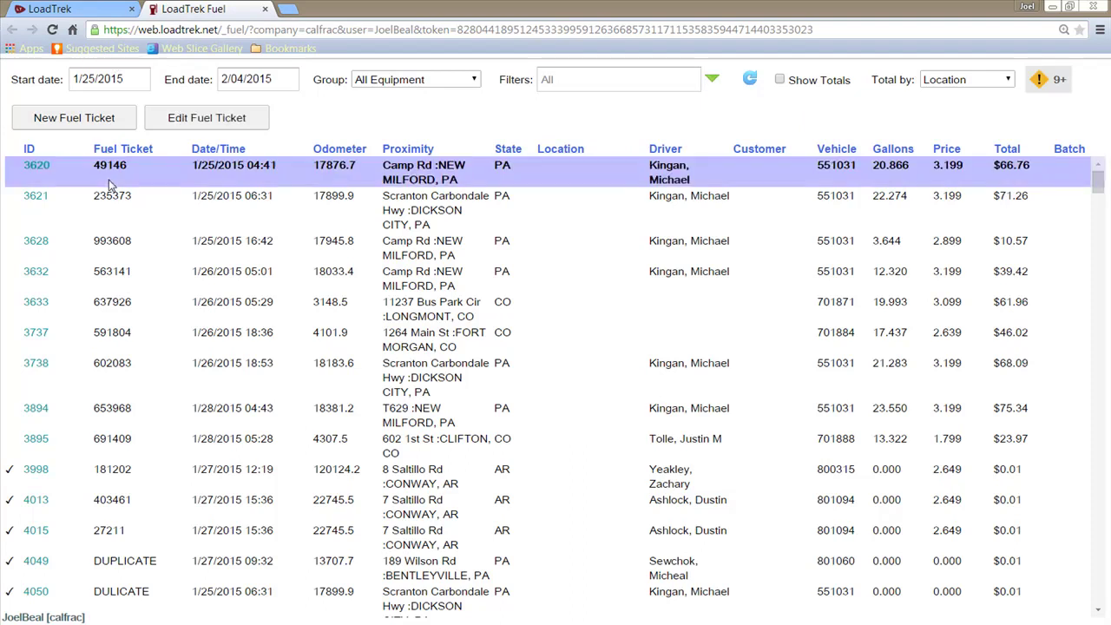
double_click(172, 184)
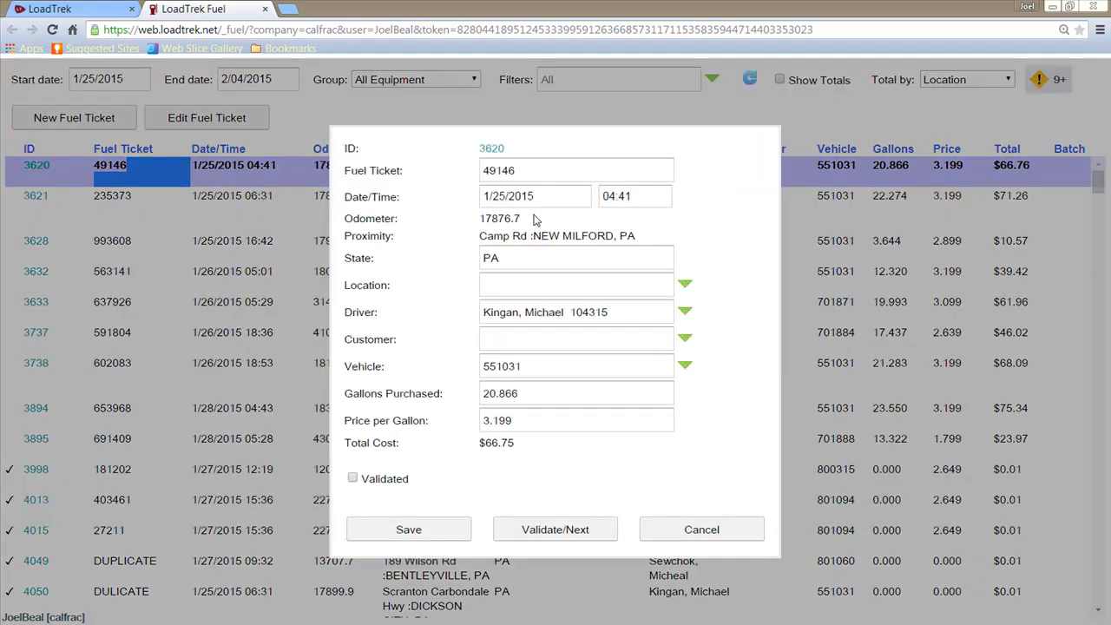
left_click_drag(530, 177, 398, 171)
left_click(544, 171)
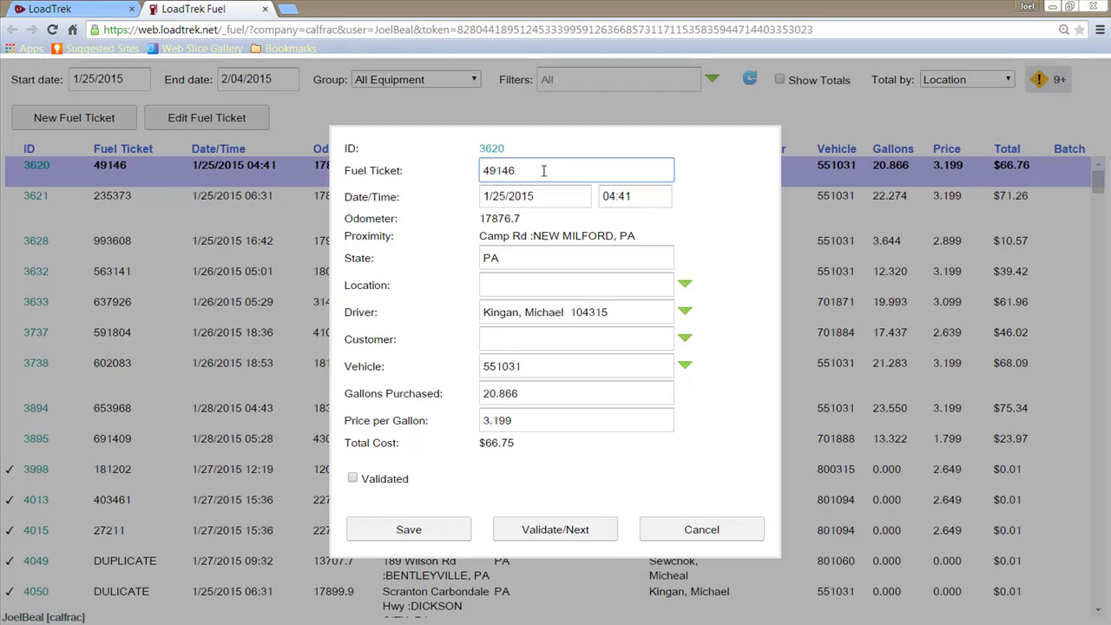
left_click(555, 198)
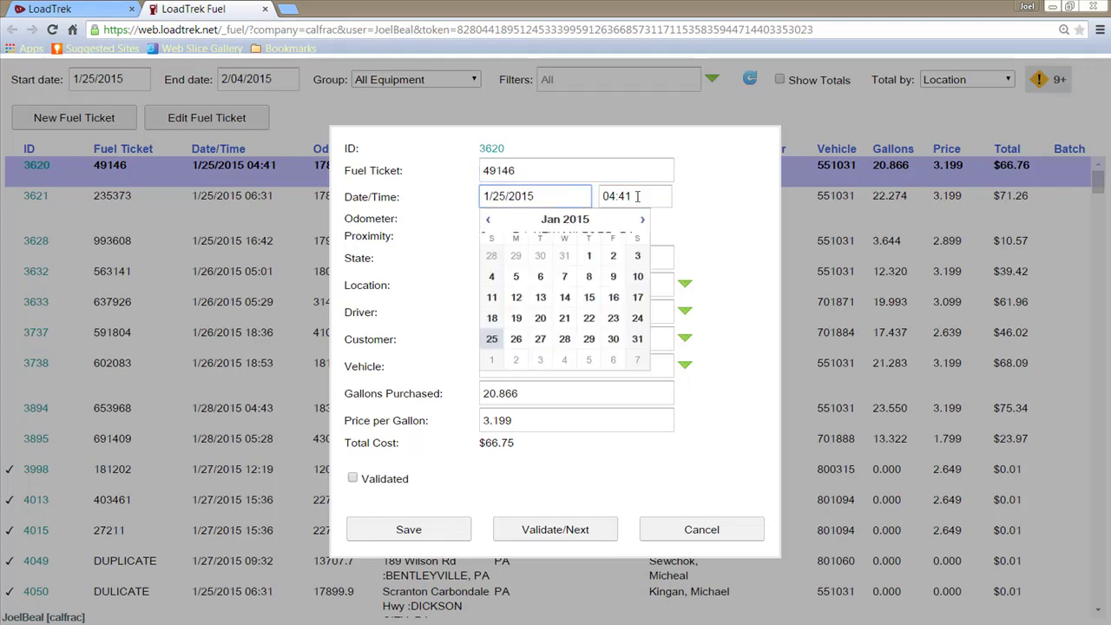
left_click(632, 197)
left_click(720, 229)
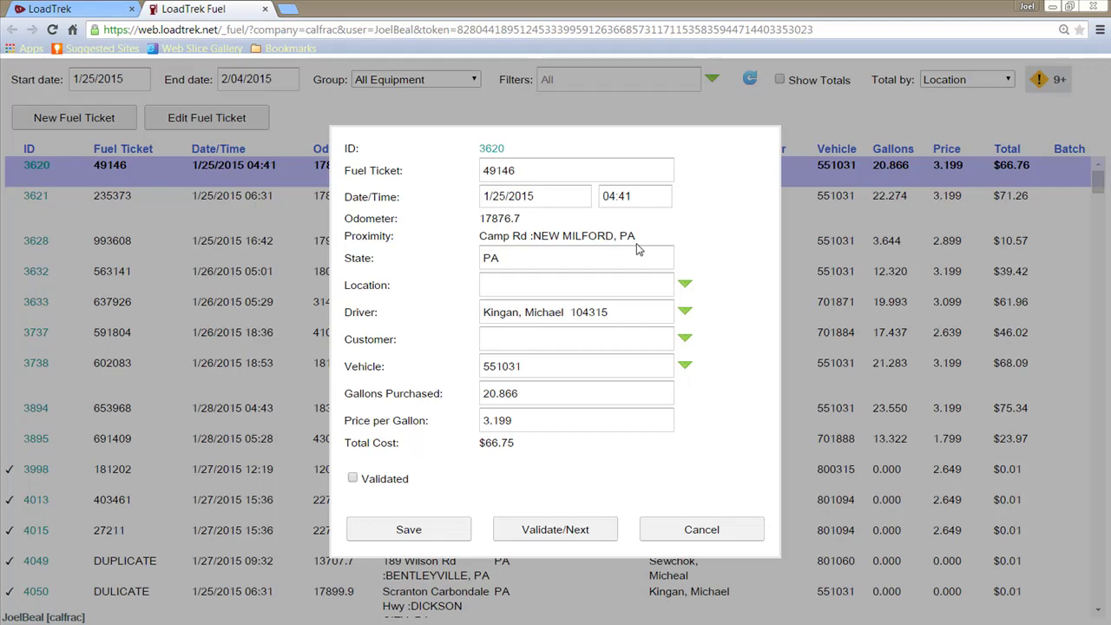
- Examine the ticket's state, gallons purchased, price per gallon and total cost
left_click(582, 256)
left_click_drag(568, 257, 429, 266)
left_click(515, 258)
left_click(549, 392)
left_click(544, 425)
left_click_drag(531, 448, 467, 445)
left_click(546, 451)
left_click(521, 425)
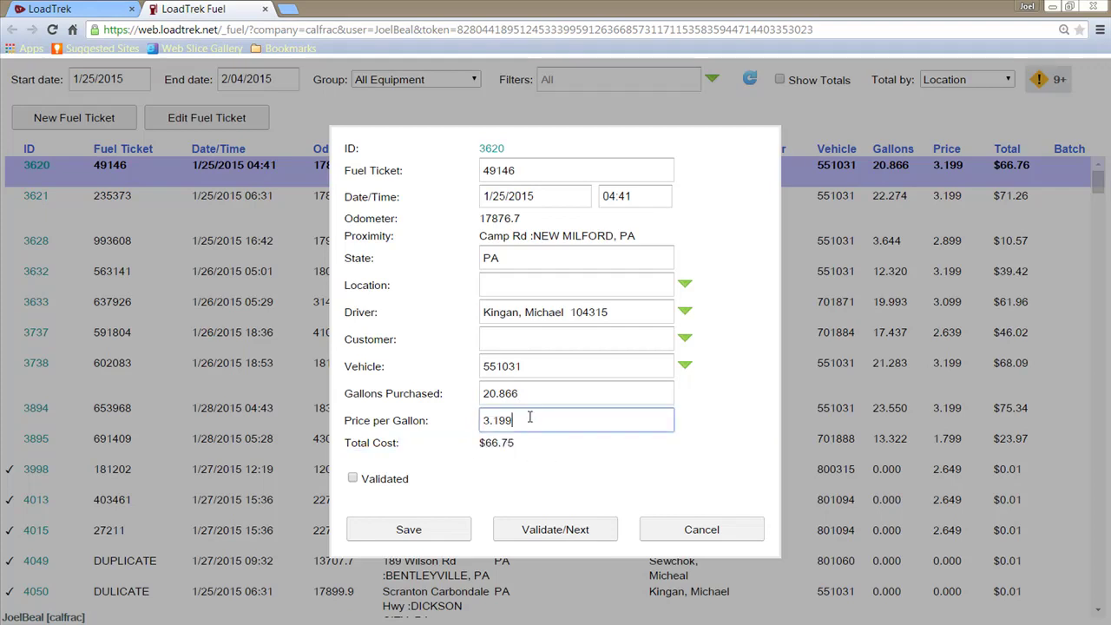
left_click(538, 396)
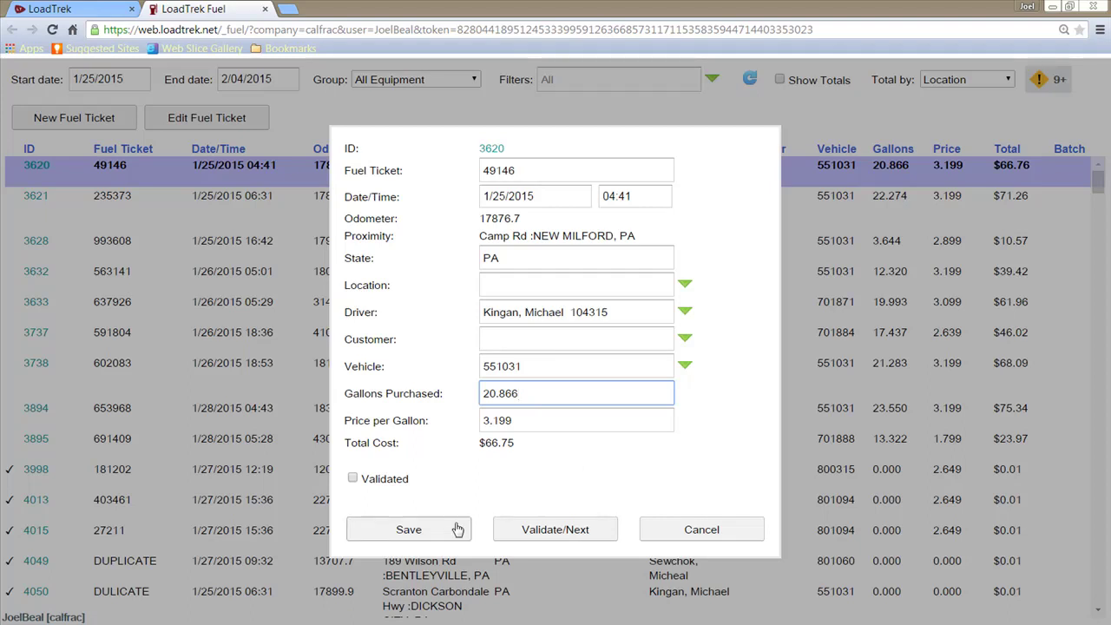
- Mark the first fuel ticket as validated and save it
left_click(354, 479)
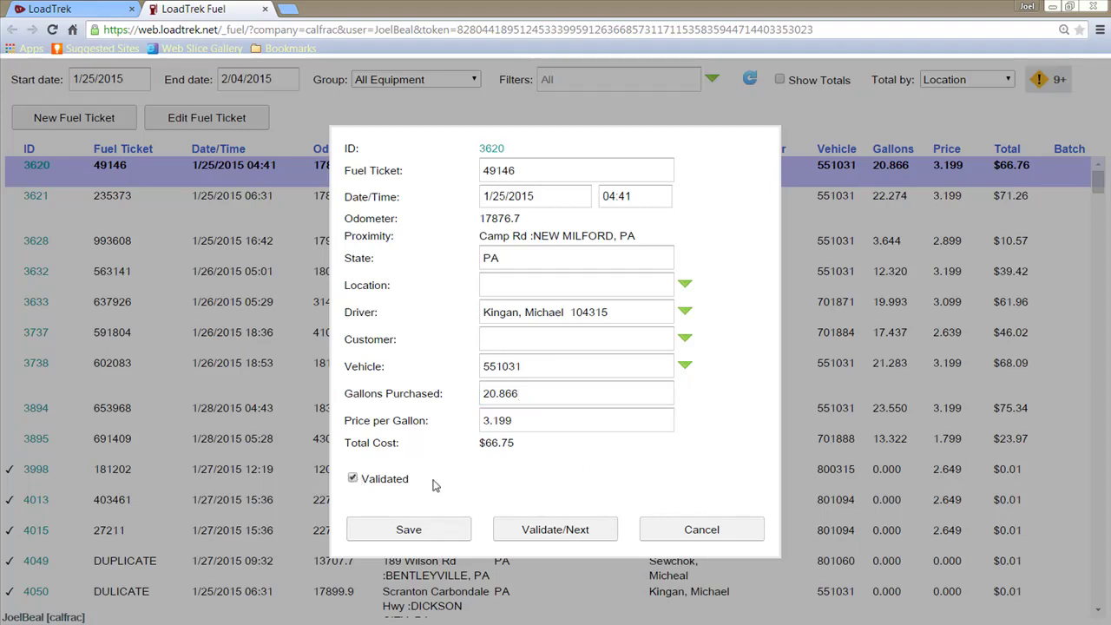
left_click(453, 531)
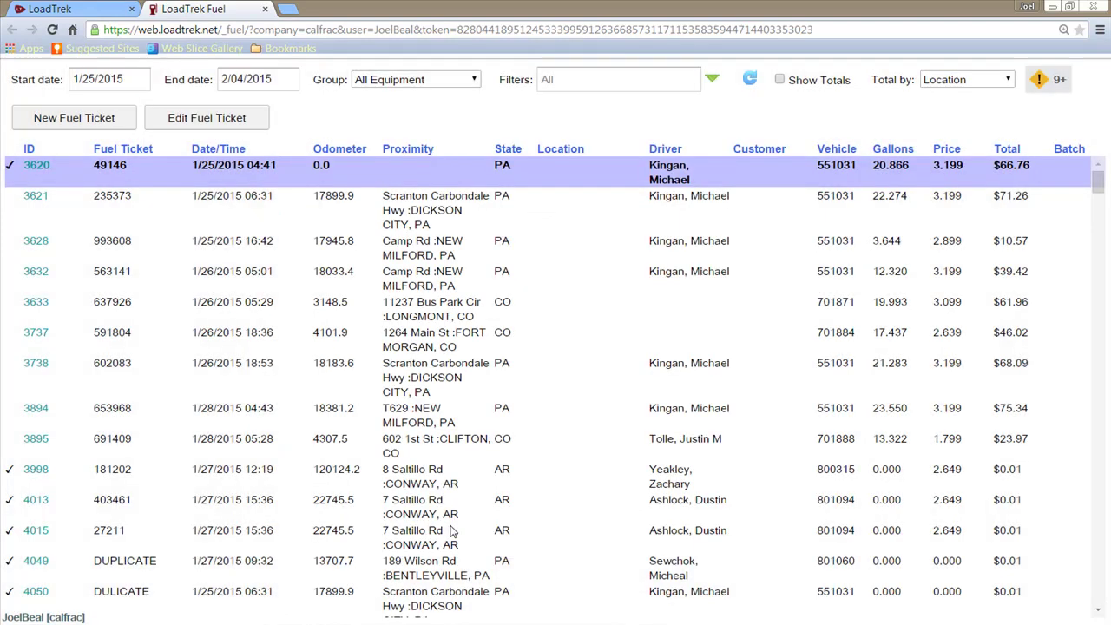
- Open fuel ticket record 3621 and validate it and the following two tickets, 3628 and 3632, in sequence
double_click(226, 201)
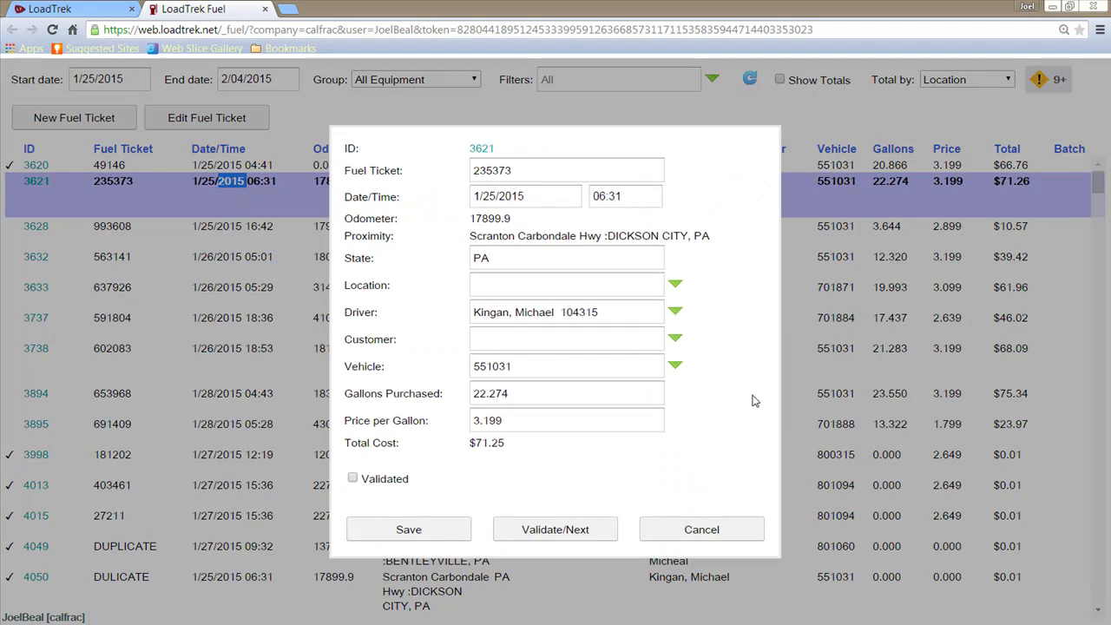
left_click(540, 179)
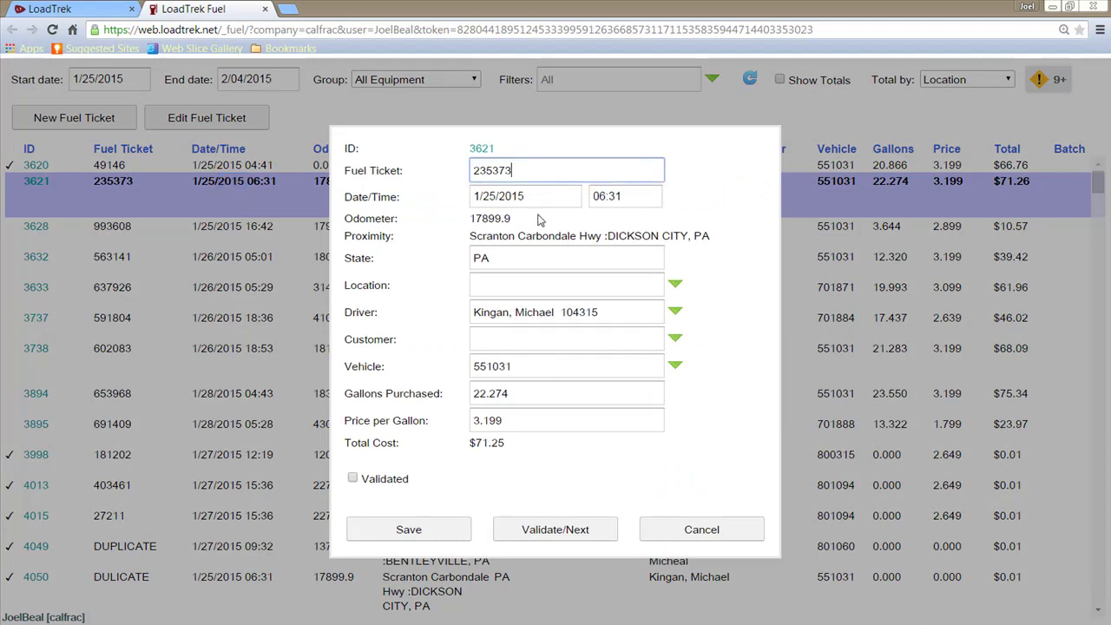
left_click(571, 532)
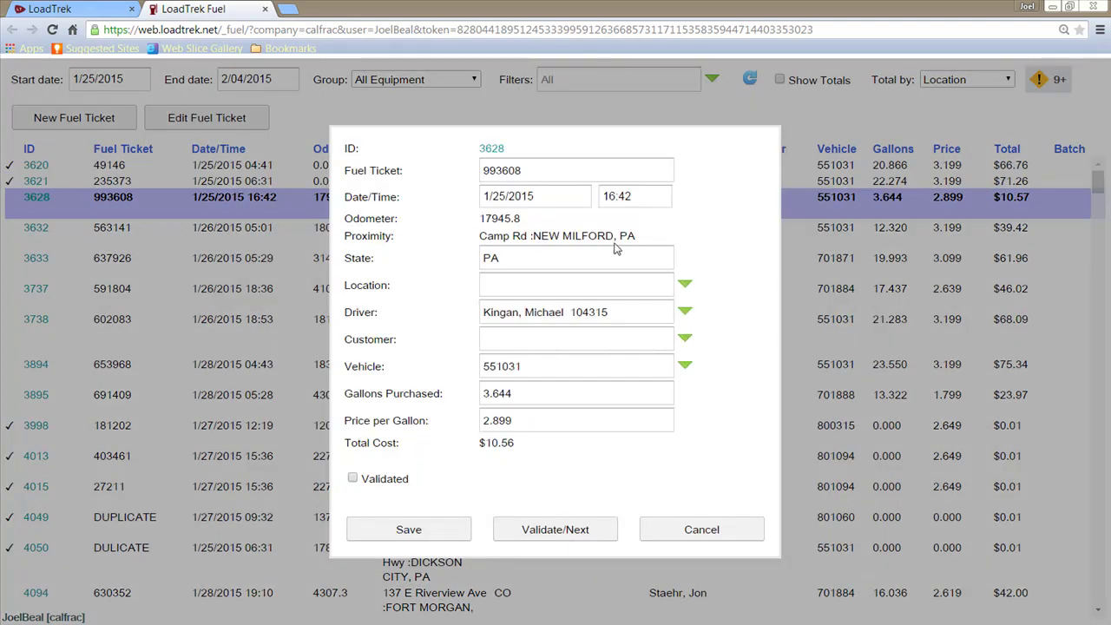
left_click(546, 530)
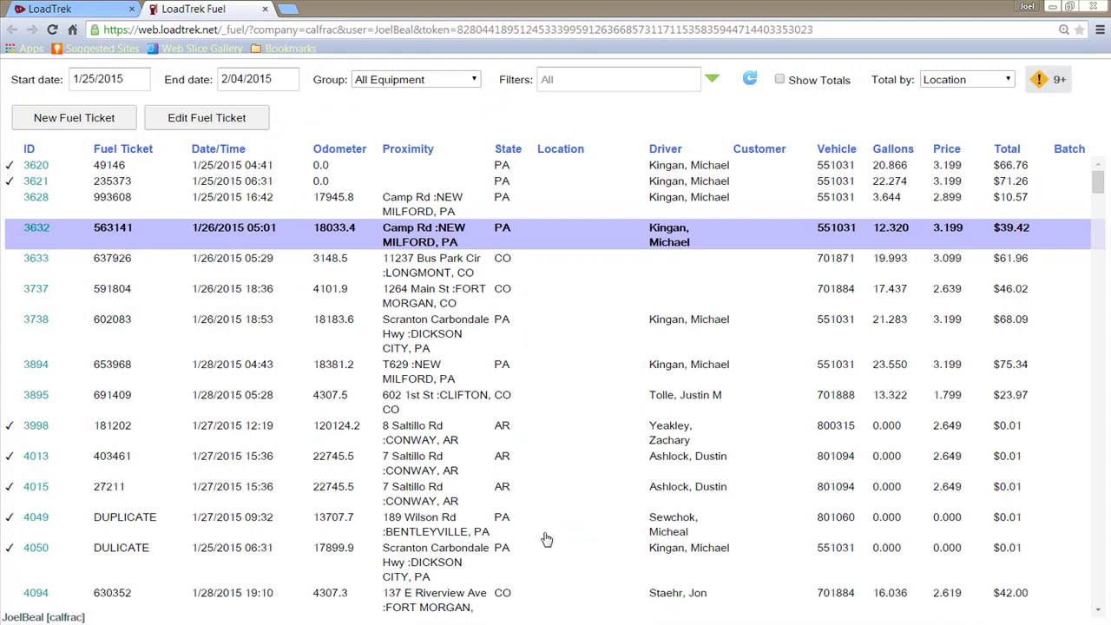
left_click(546, 530)
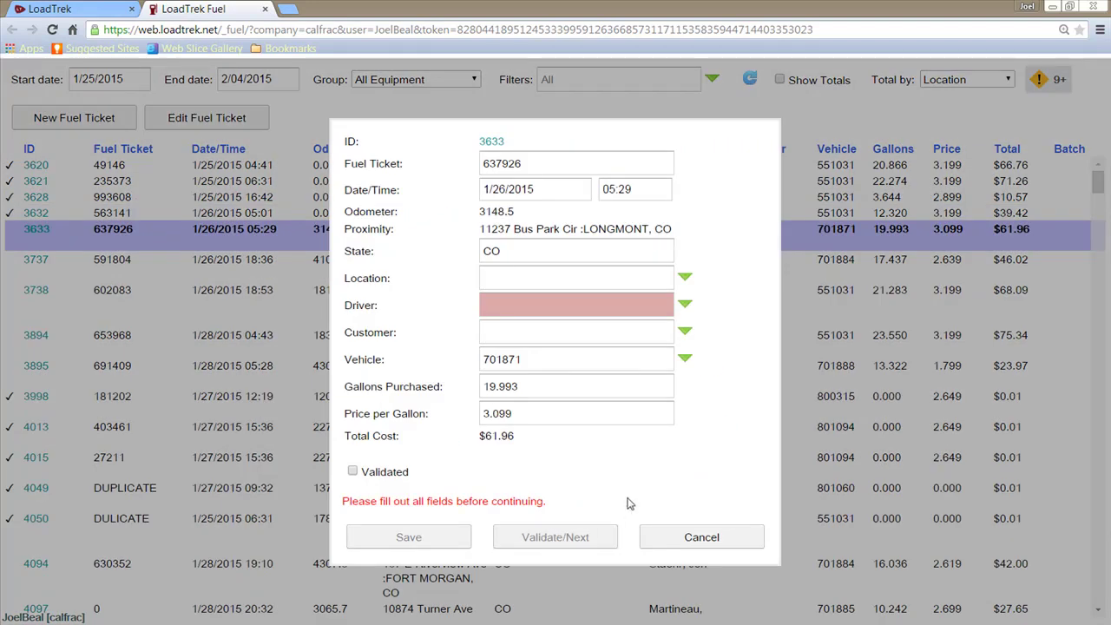
- Assign a driver to ticket record 3633 and validate it, leaving the following ticket unedited
left_click(639, 299)
left_click(682, 307)
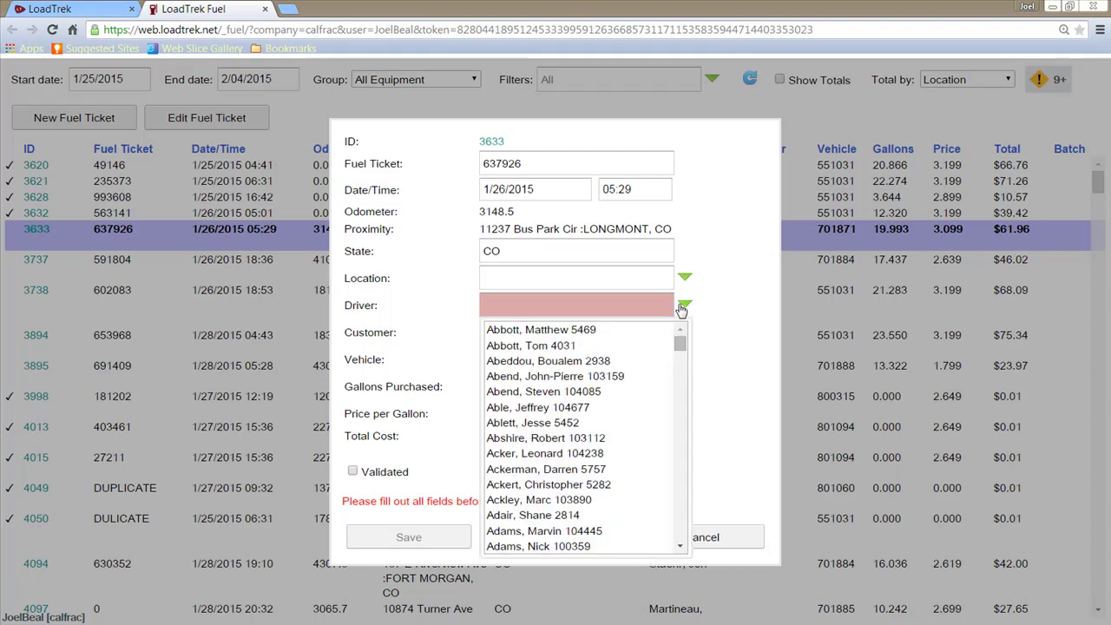
left_click(535, 427)
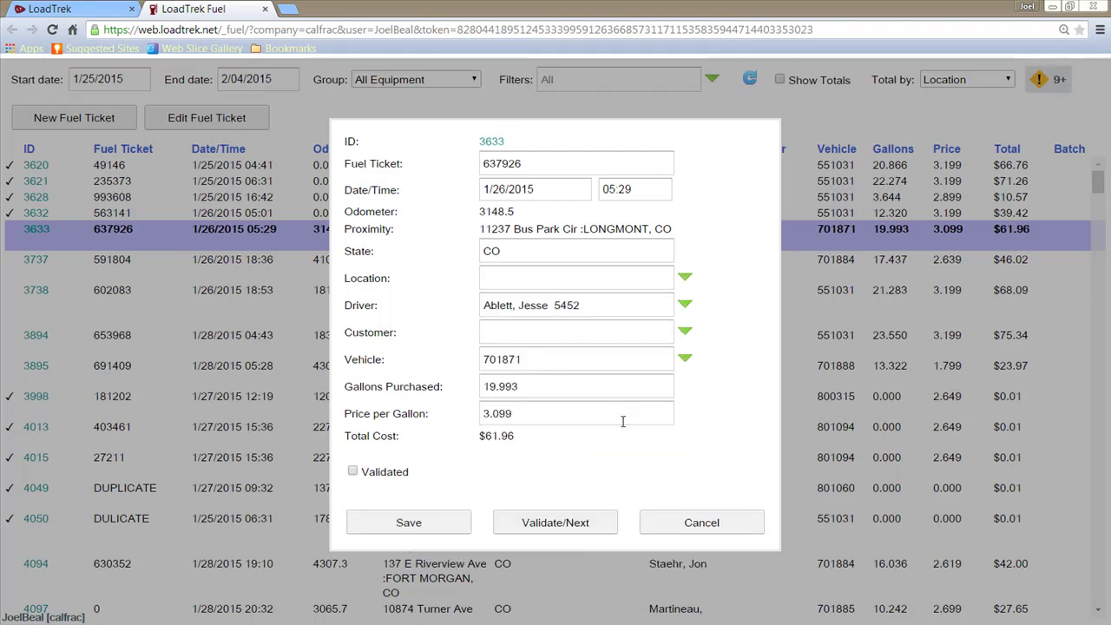
left_click(563, 522)
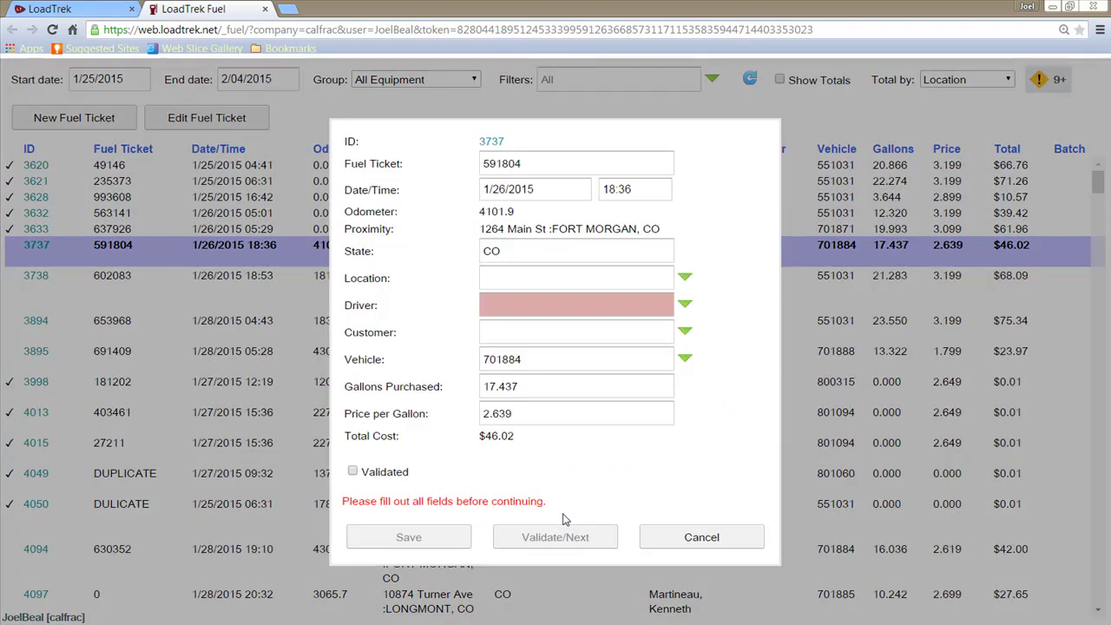
left_click(679, 534)
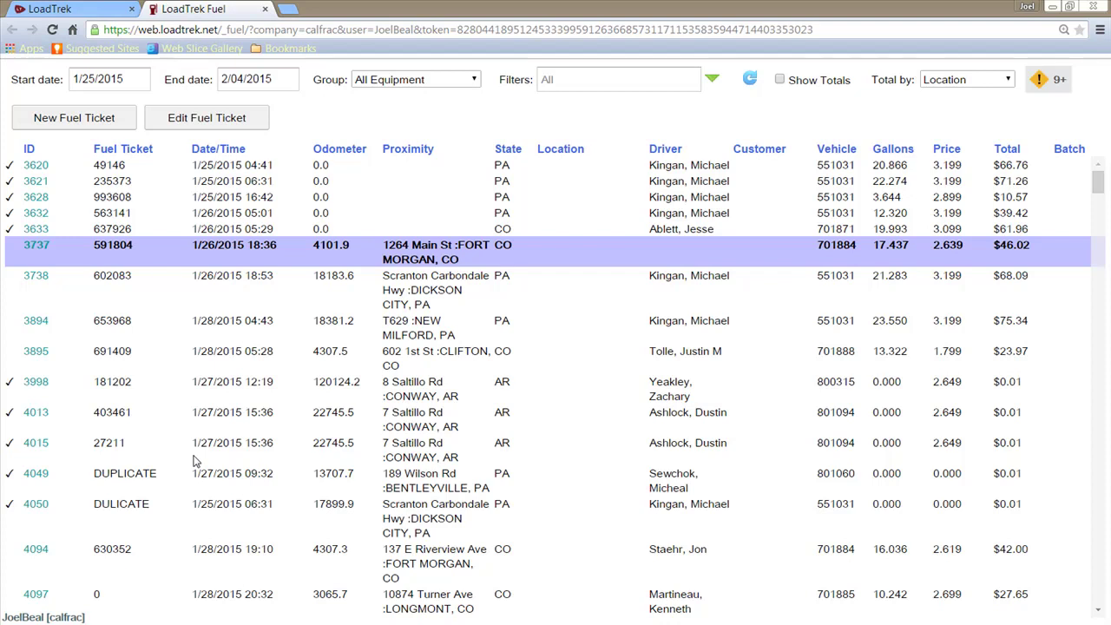
- Create a new fuel ticket and enter 123456 as its fuel ticket number
left_click(91, 123)
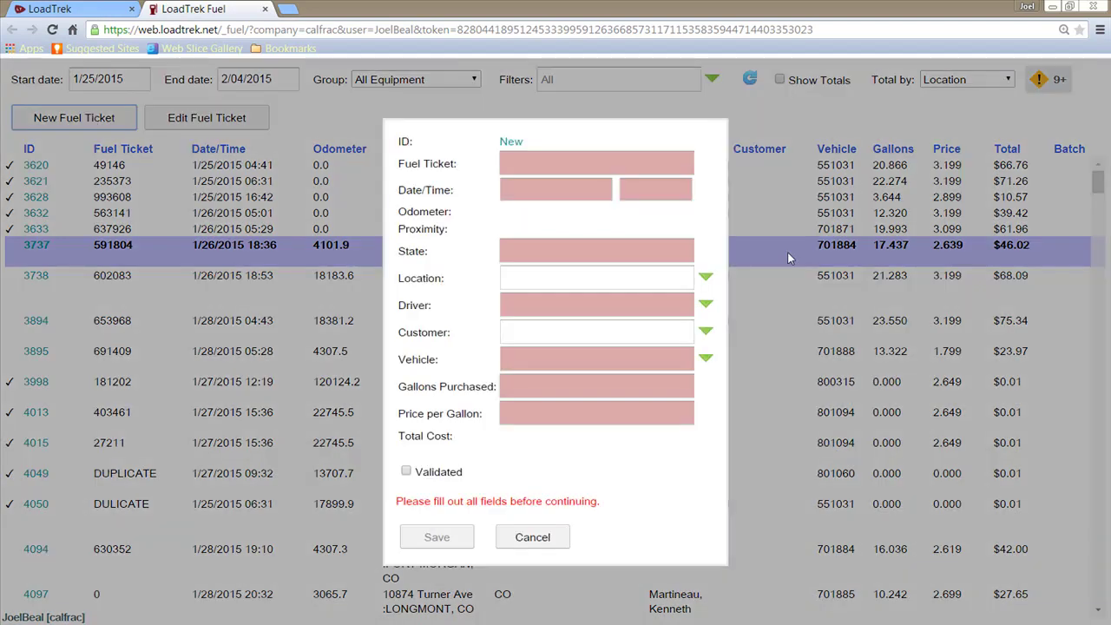
left_click(558, 160)
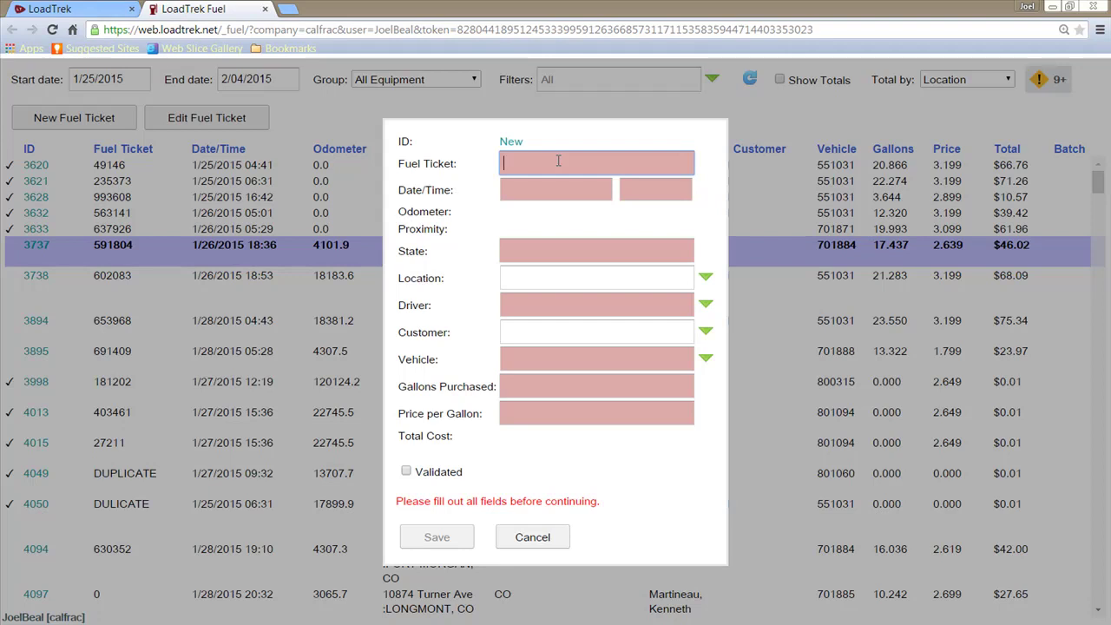
type("123")
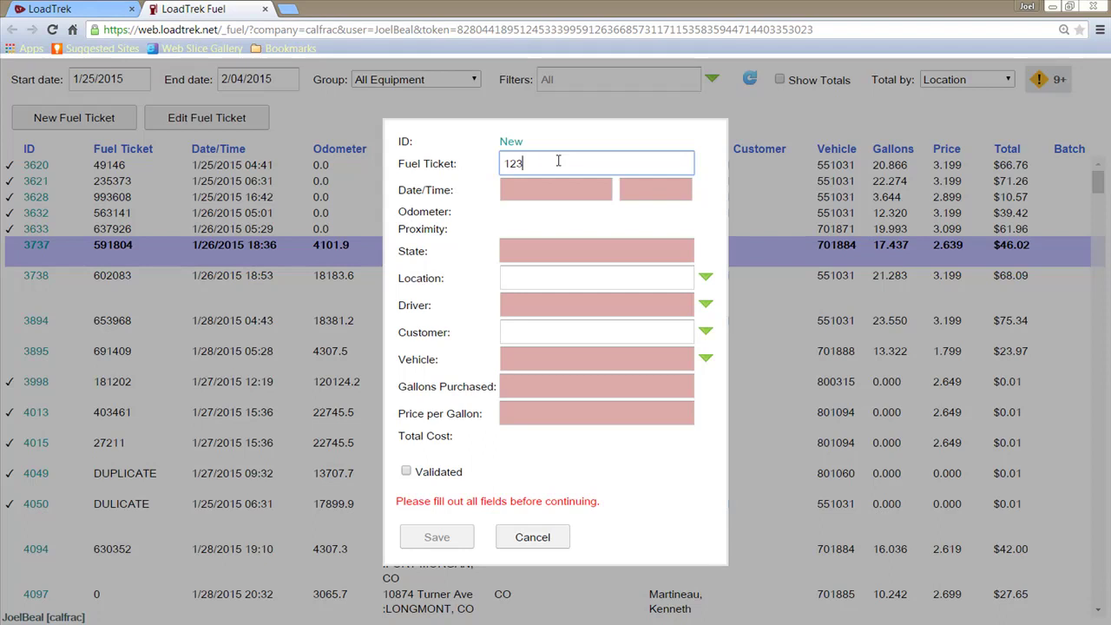
type("456")
key("Tab")
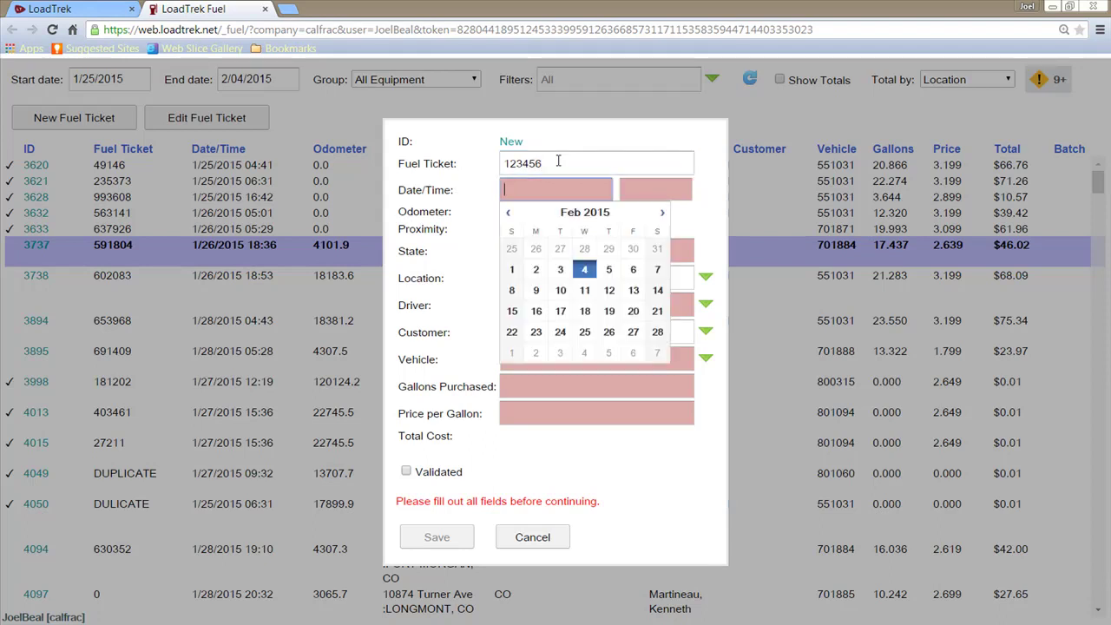
- Set the new ticket's date to 2/04/2015 and its time to 08:00
left_click(588, 274)
left_click(661, 196)
key("BackSpace")
key("BackSpace")
key("BackSpace")
key("BackSpace")
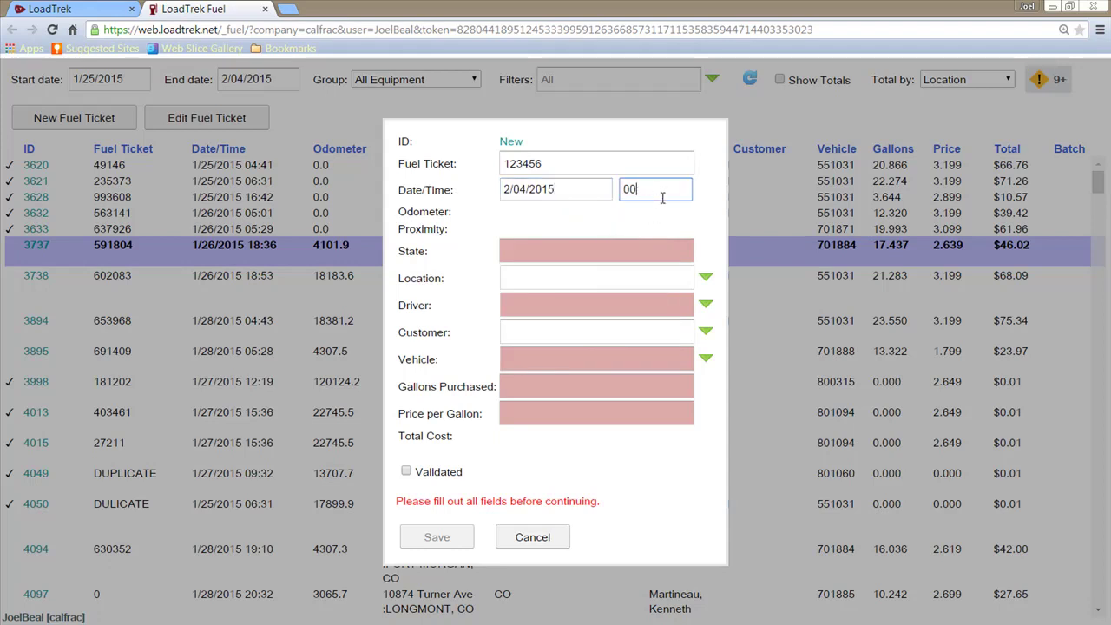
type("8:00")
- Set the new ticket's state to IA and assign the second driver matching "bea"
left_click(554, 247)
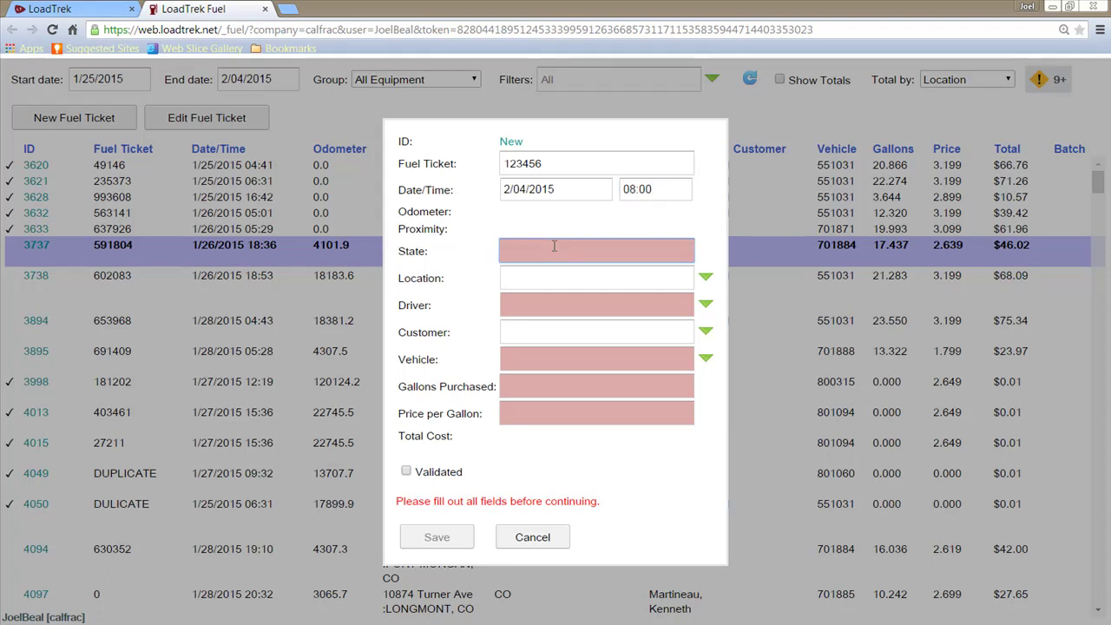
type("IA")
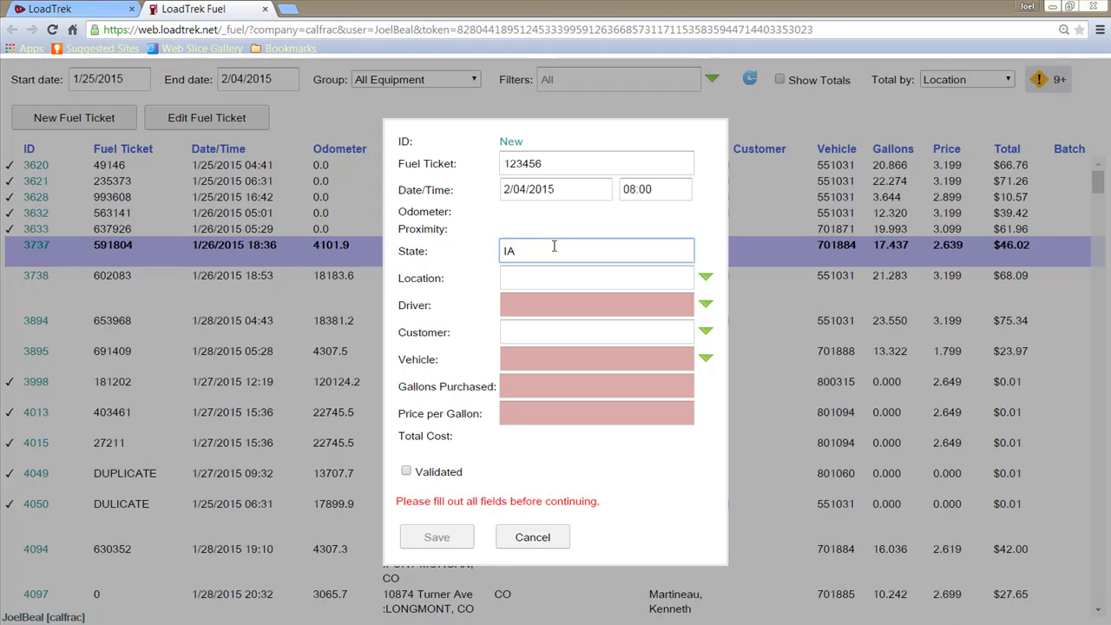
key("Tab")
left_click(581, 304)
type("bea")
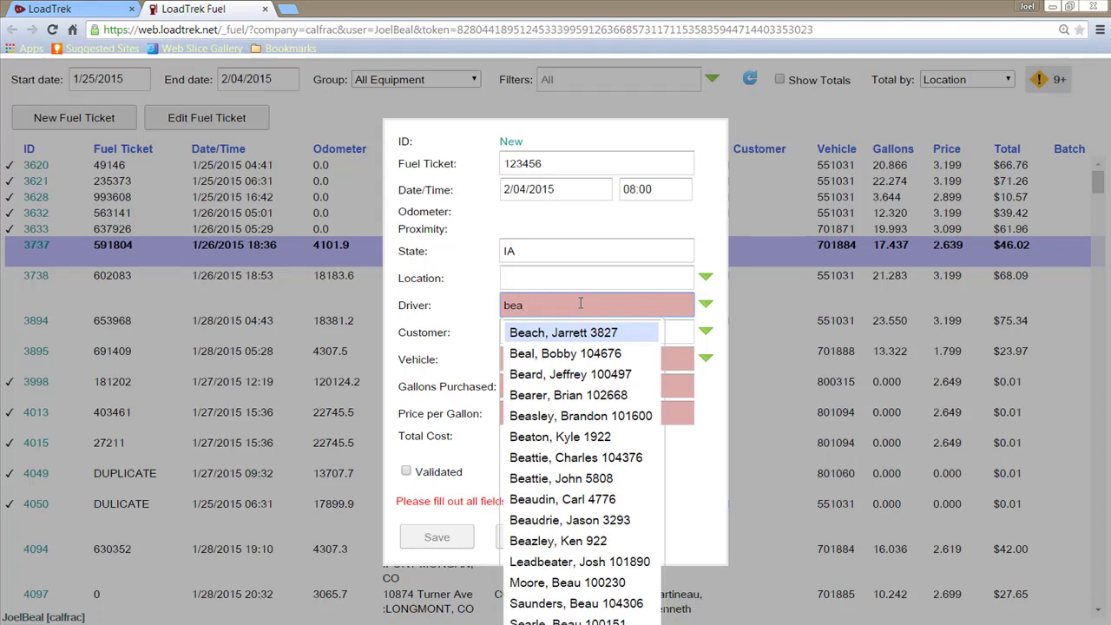
key("Down")
key("Return")
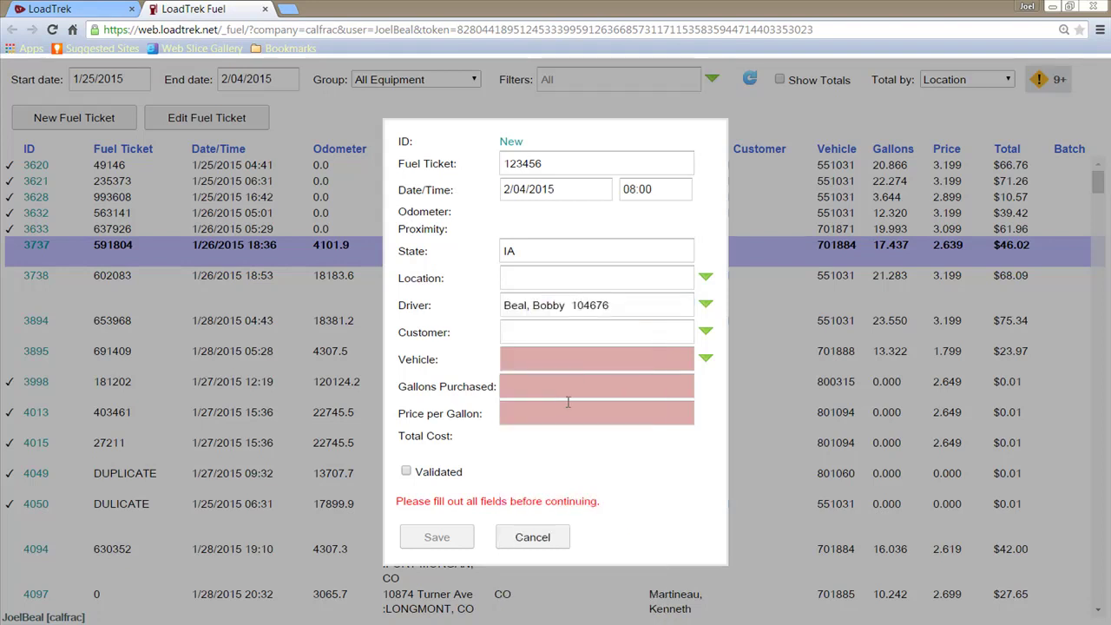
- Set the new ticket's vehicle to Office Portable by searching the vehicles for "port"
left_click(517, 360)
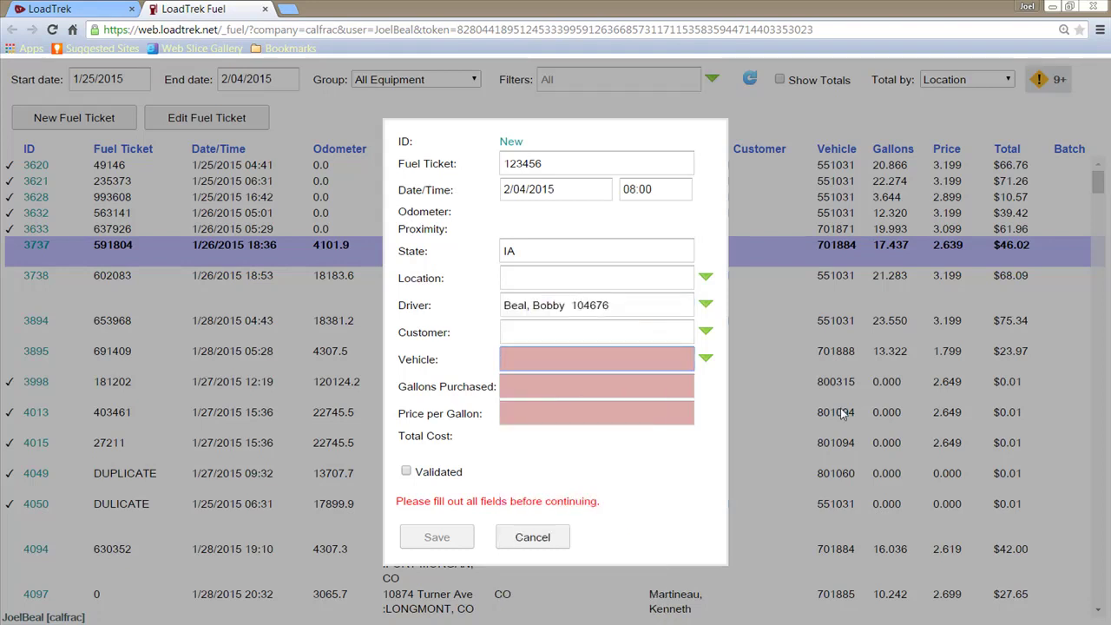
left_click(705, 358)
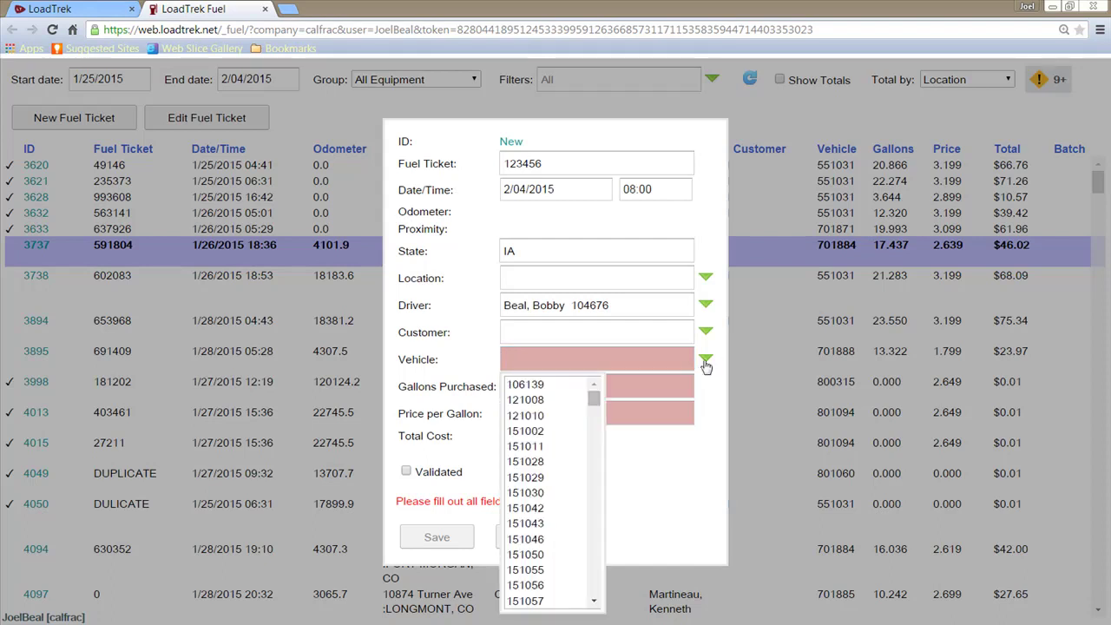
left_click(672, 353)
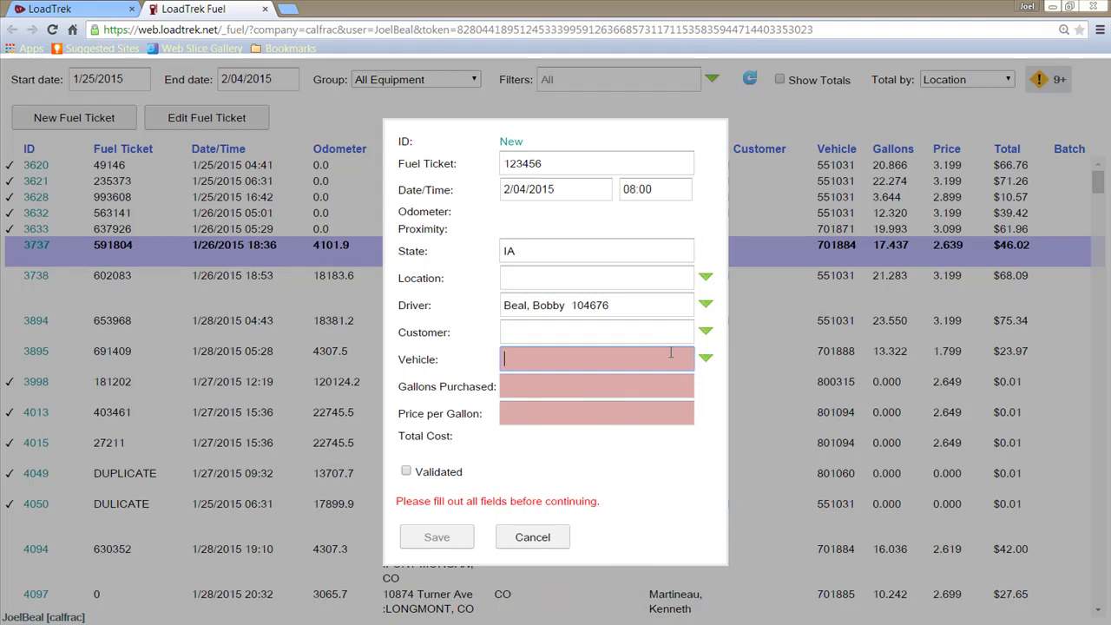
type("port")
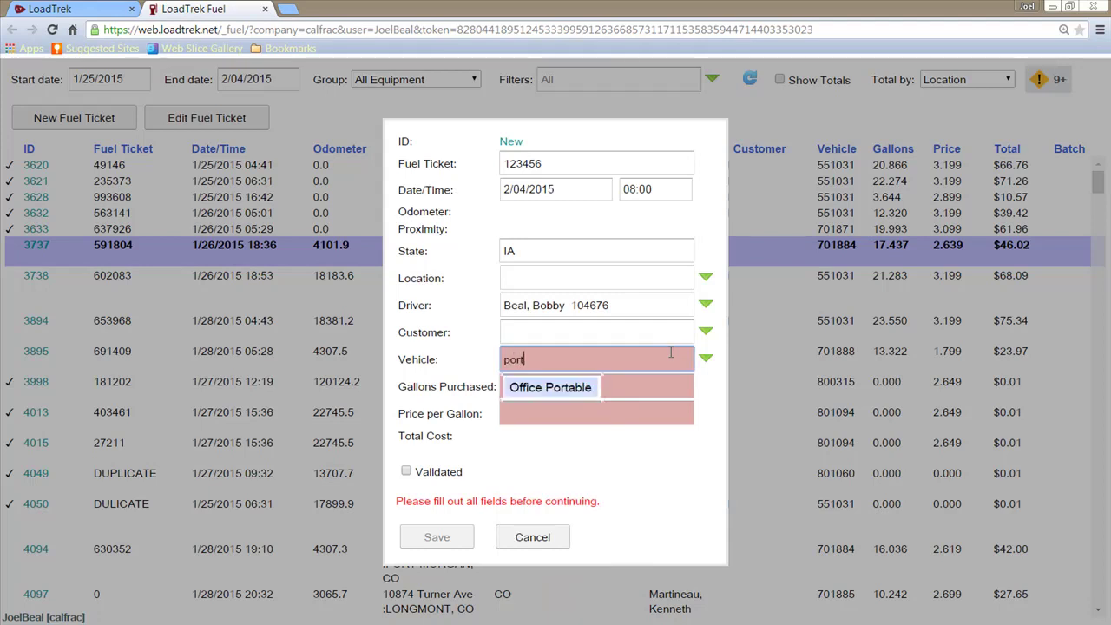
left_click(537, 390)
- Complete the new ticket with 100 gallons purchased at 2.39 per gallon and save it as validated
left_click(537, 388)
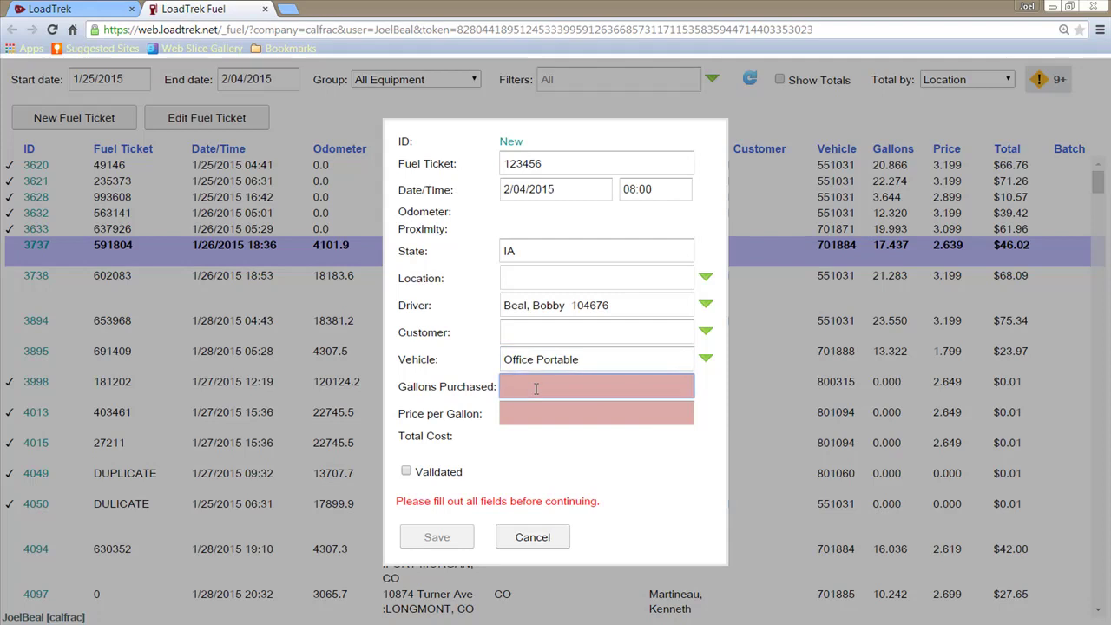
type("100")
key("Tab")
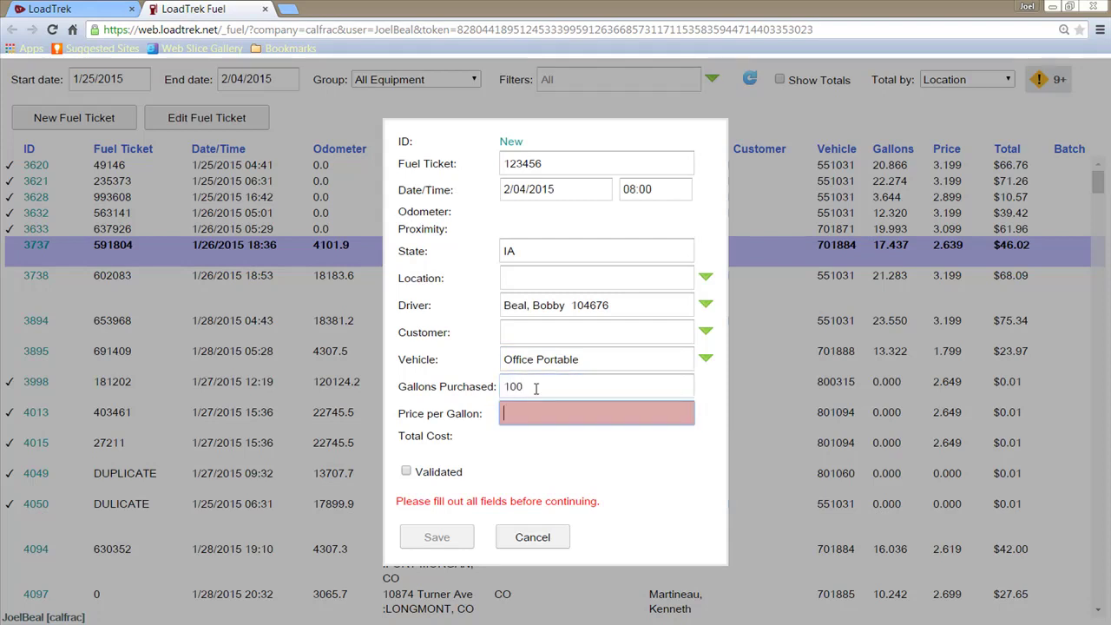
type("2.39")
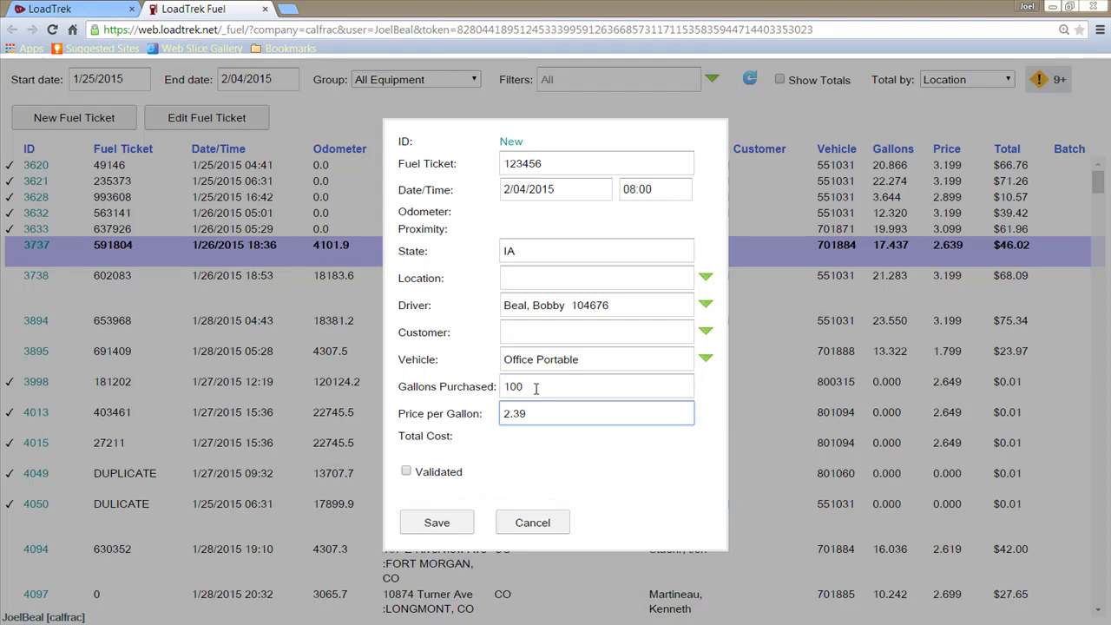
key("Tab")
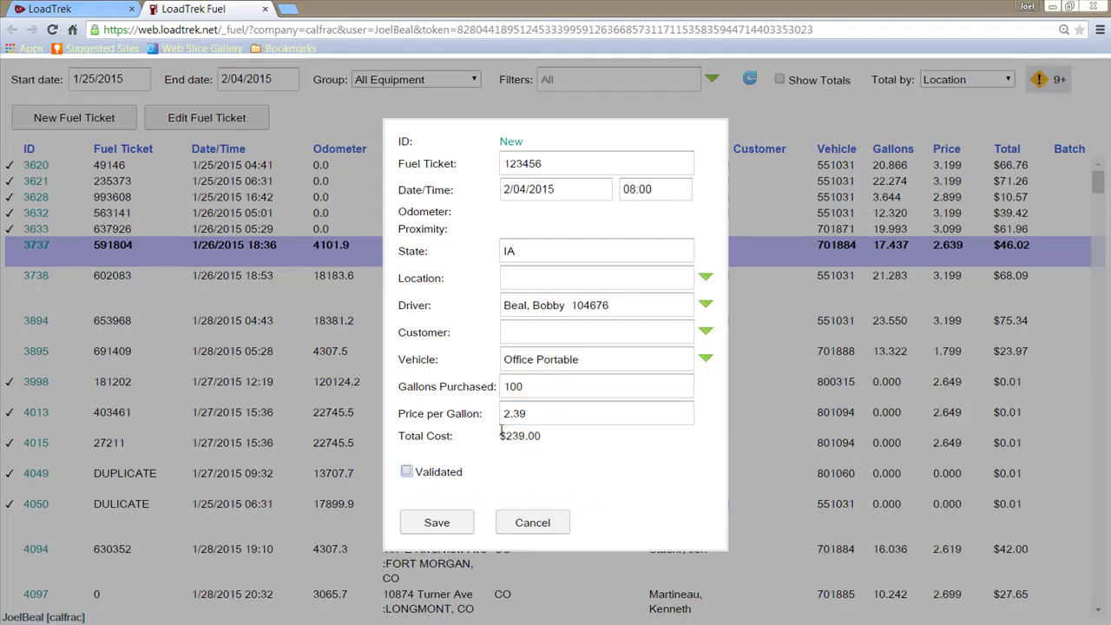
left_click(408, 472)
left_click(436, 522)
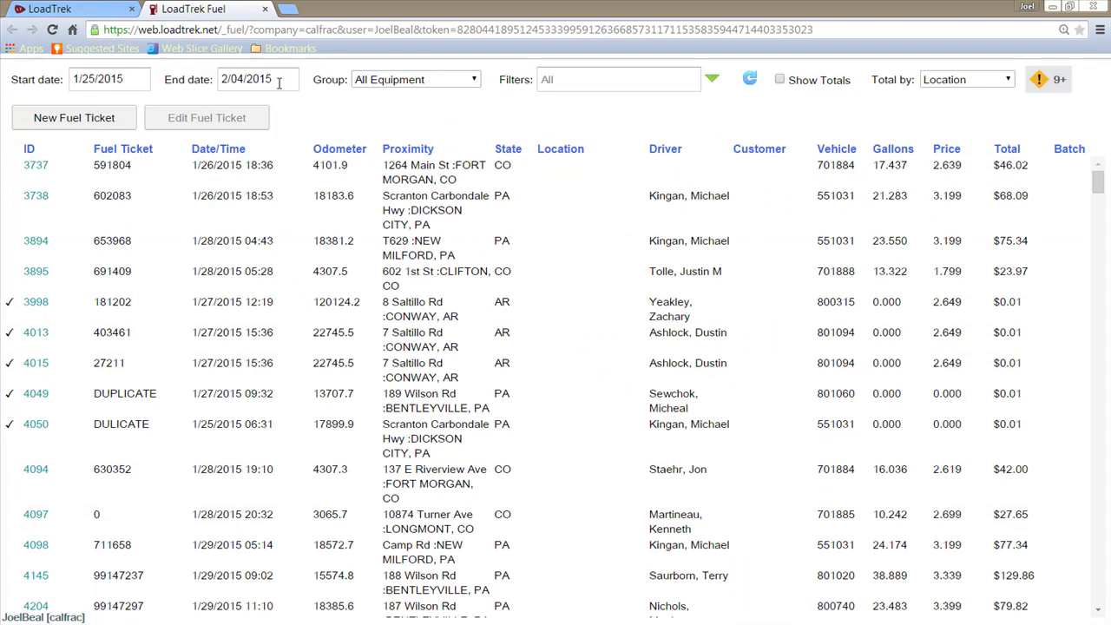
- Choose US - GJ All as the equipment group for the fuel ticket list
left_click(475, 81)
left_click(475, 81)
left_click(475, 81)
left_click(475, 81)
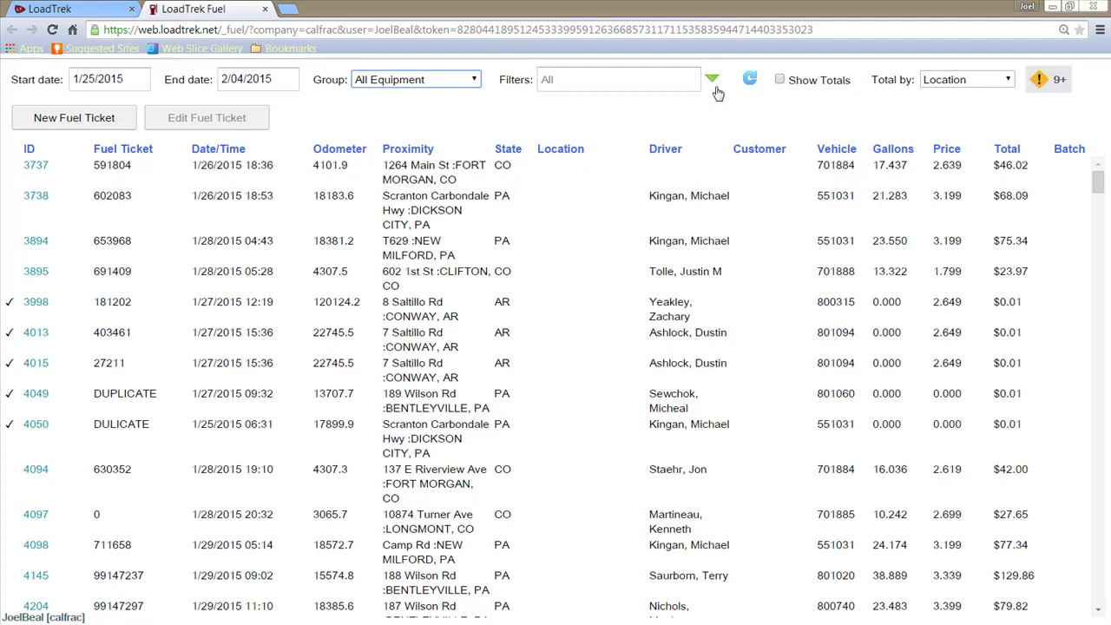
left_click(463, 82)
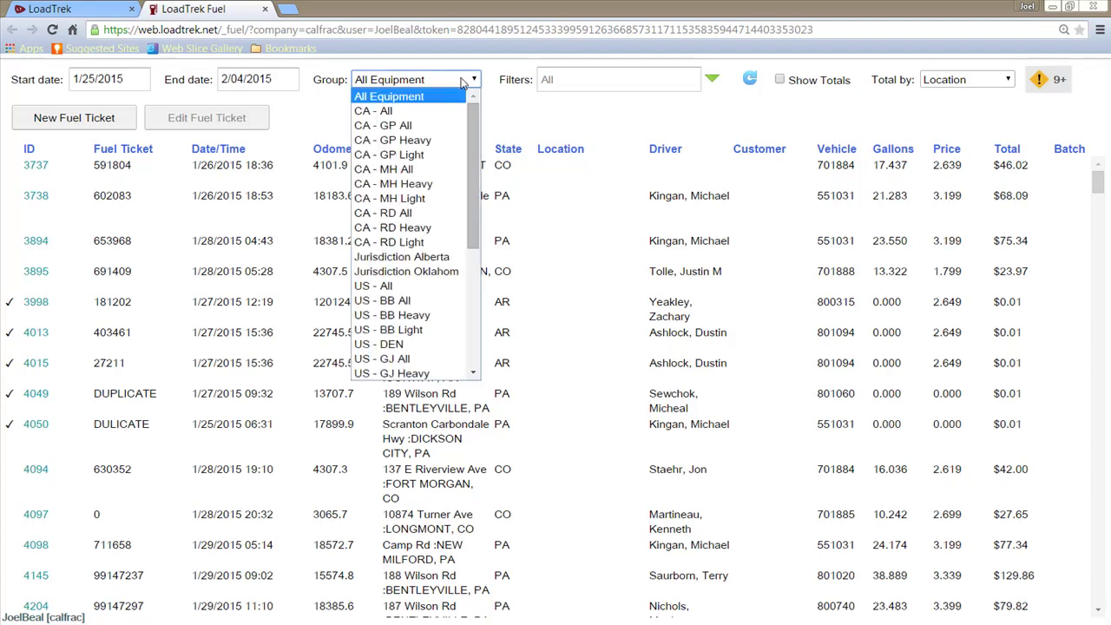
left_click(371, 359)
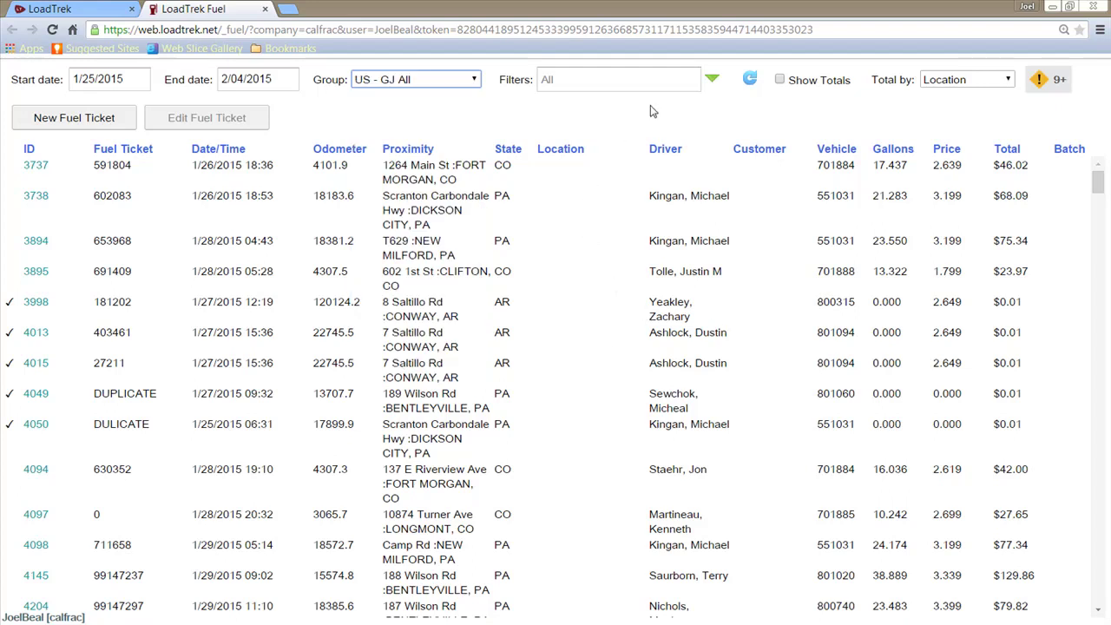
- Filter the fuel tickets to Unvalidated only and refresh the list
left_click(709, 83)
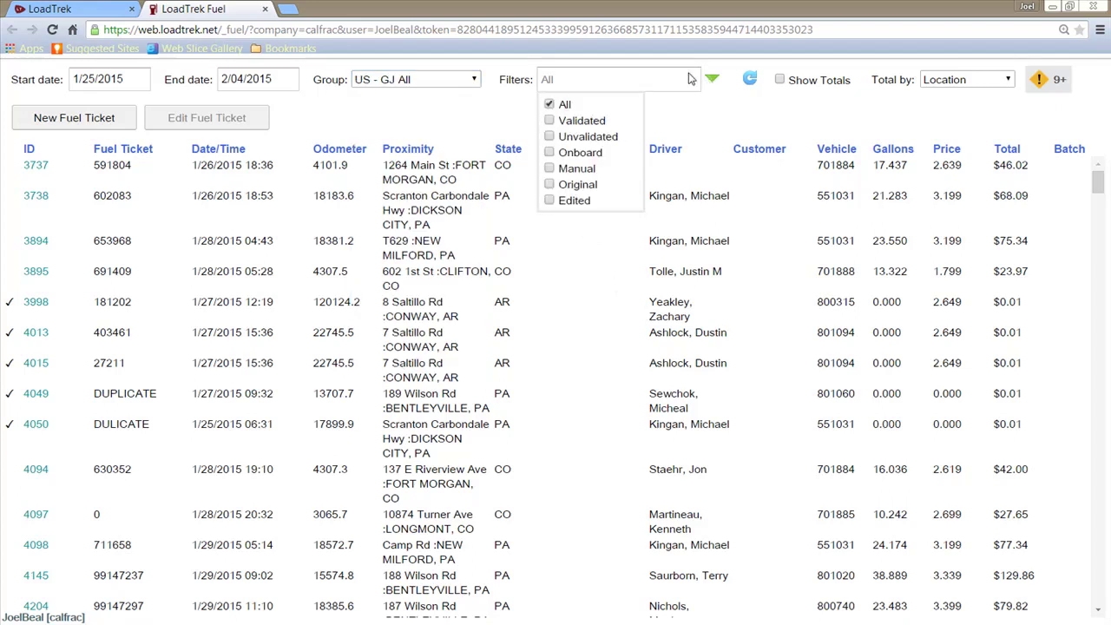
left_click(548, 136)
left_click(549, 105)
left_click(750, 79)
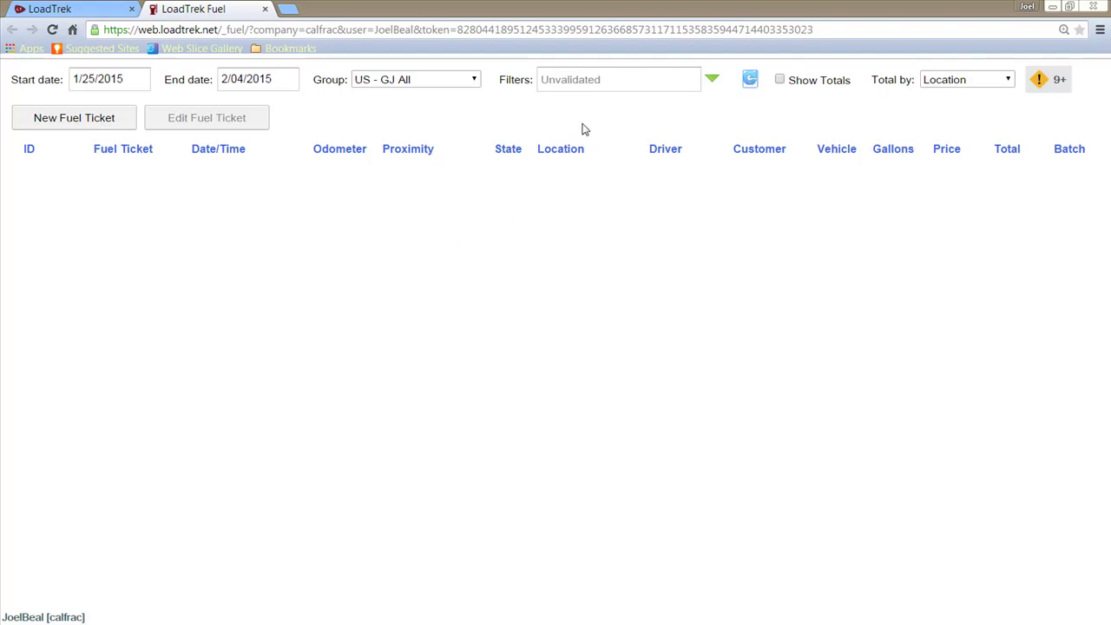
- Reload the fuel tickets with the filter set to All and the group to All Equipment, and show the totals by location
left_click(712, 79)
left_click(549, 104)
left_click(549, 137)
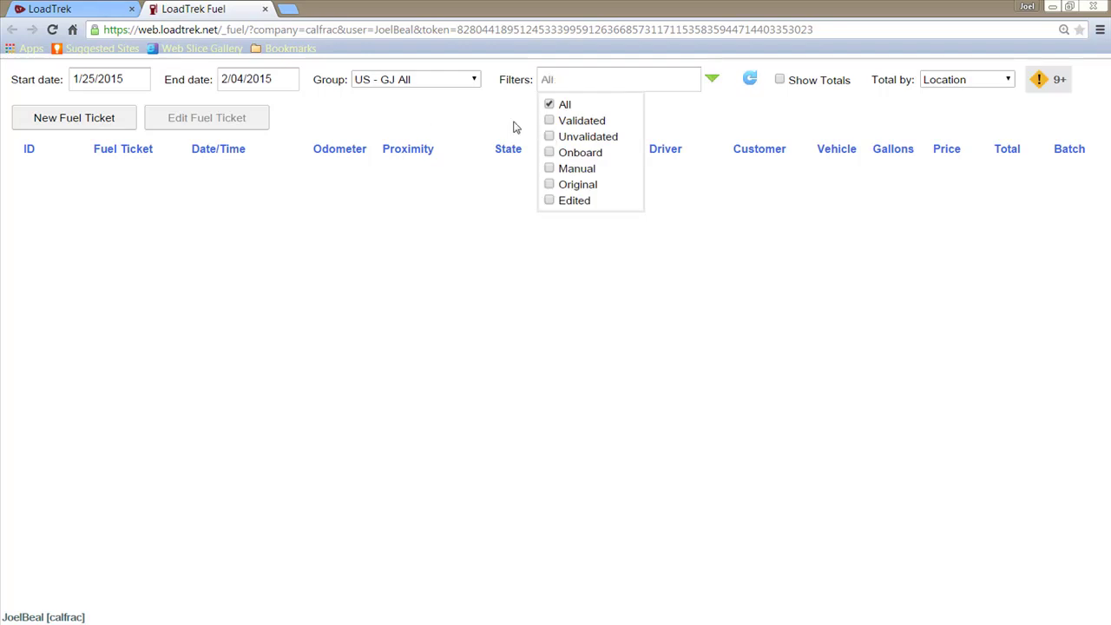
left_click(458, 79)
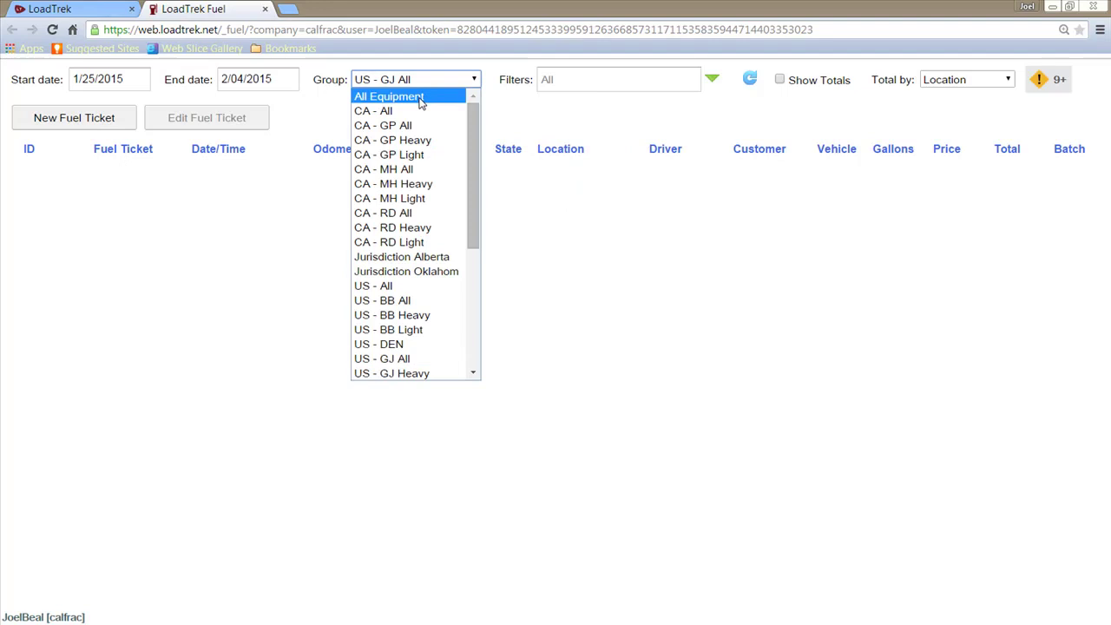
left_click(424, 95)
left_click(750, 81)
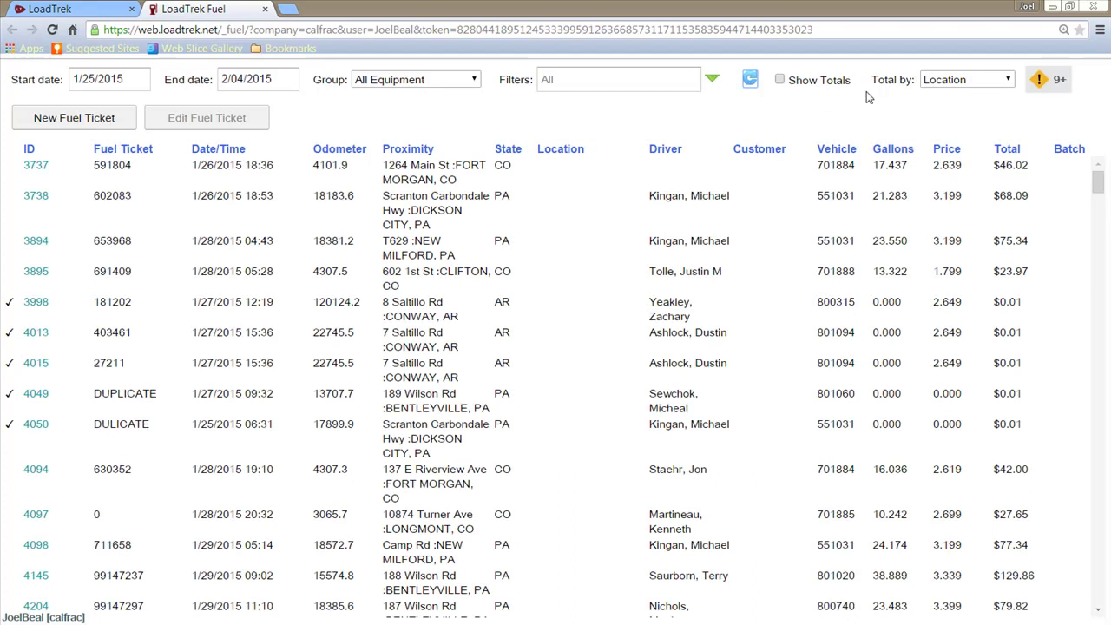
left_click(780, 80)
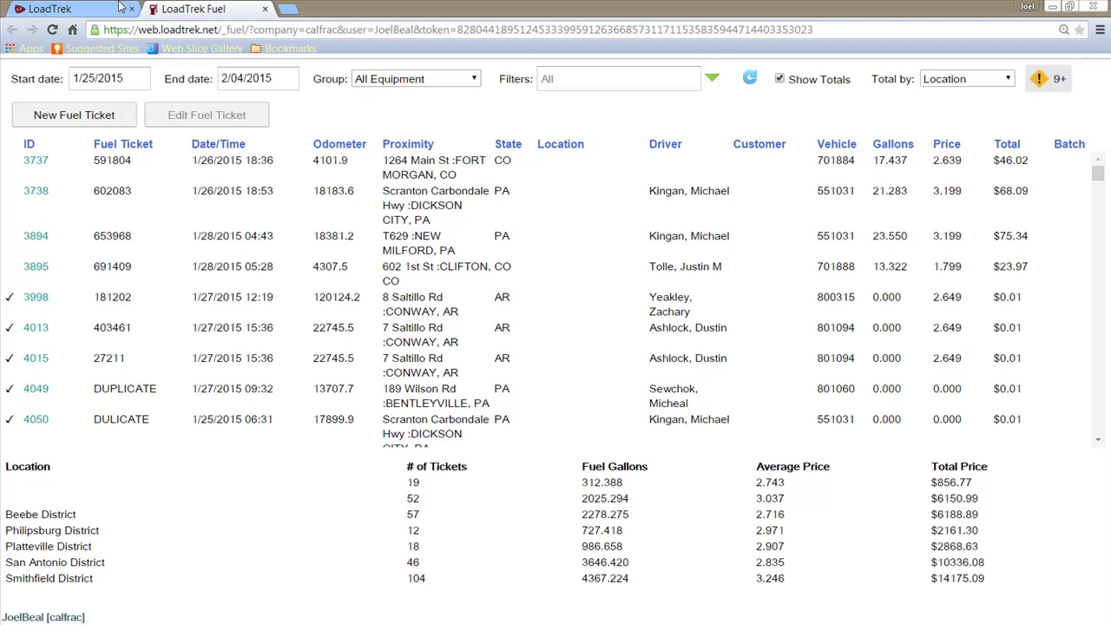
- Close the fuel purchase page and open the IFTA report criteria from the LoadTrek home page, zoomed out to 150%
left_click(264, 9)
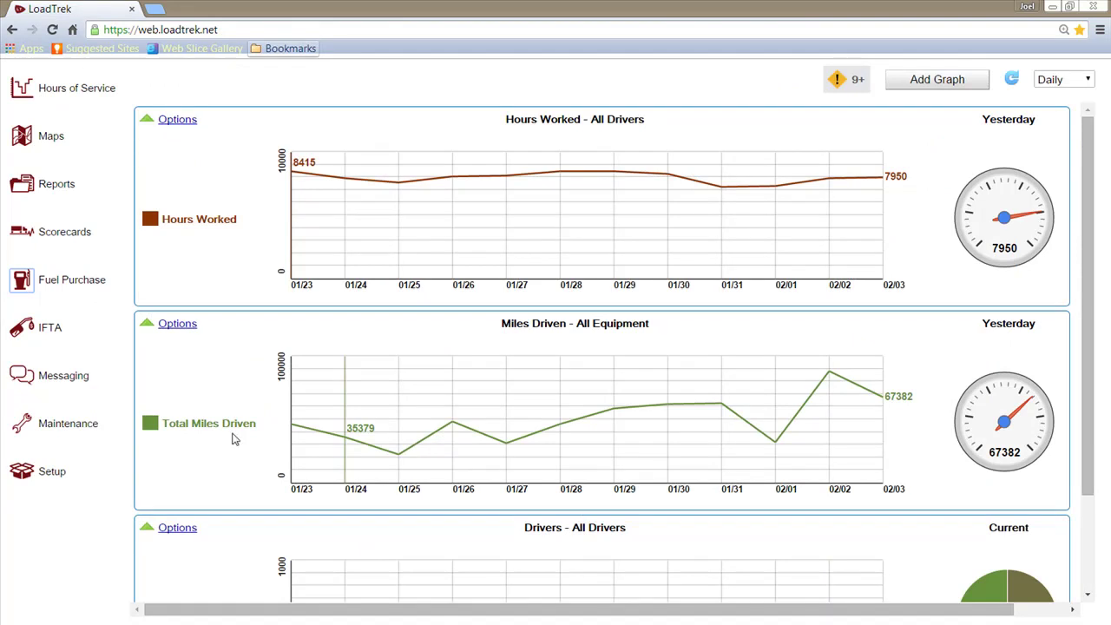
left_click(30, 330)
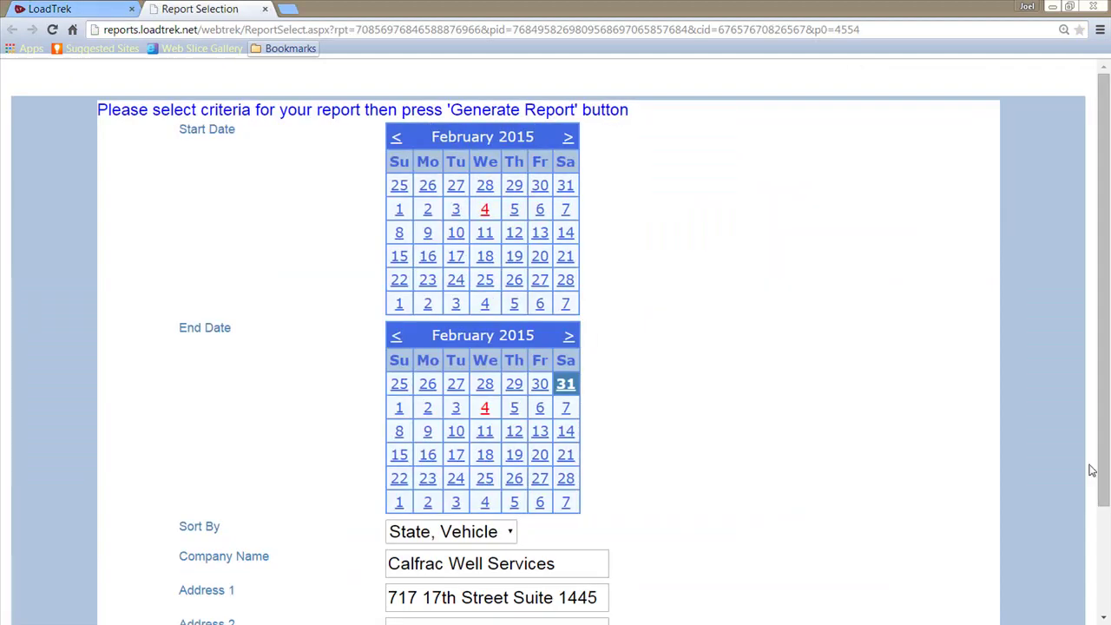
key("ctrl+minus")
key("ctrl+minus")
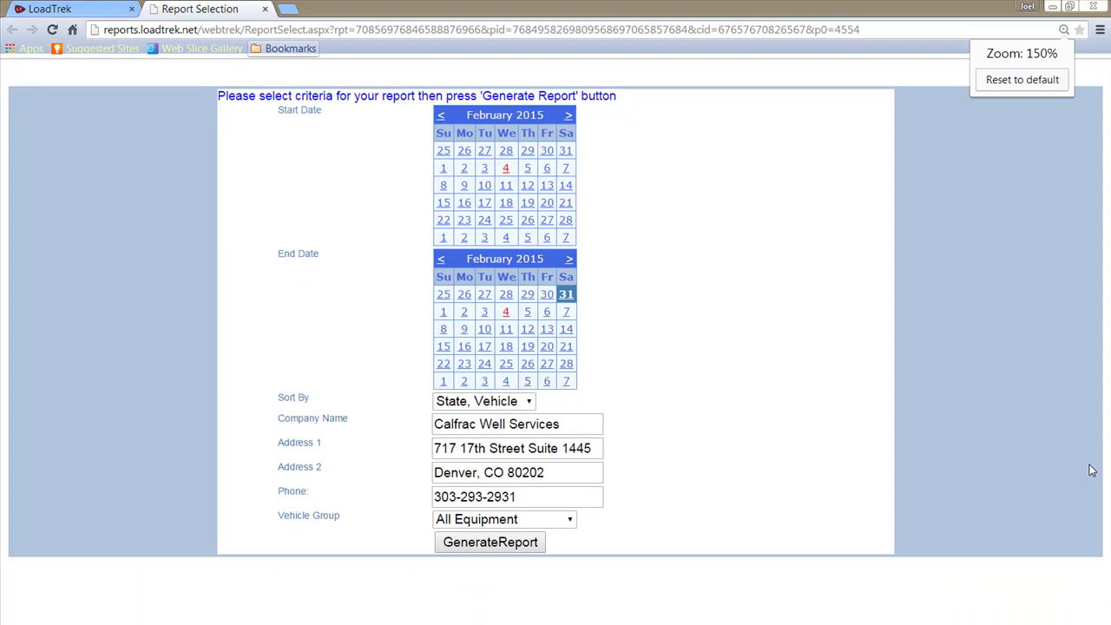
- Generate the IFTA fuel tax report for all equipment from 1/1/2015 to 1/31/2015
left_click(441, 115)
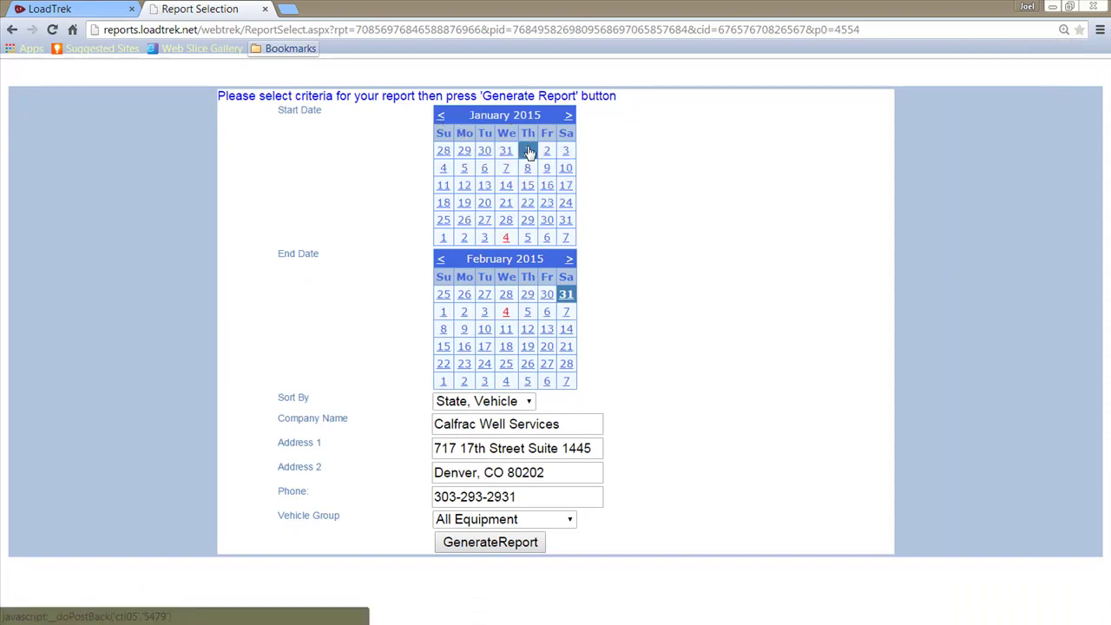
left_click(566, 294)
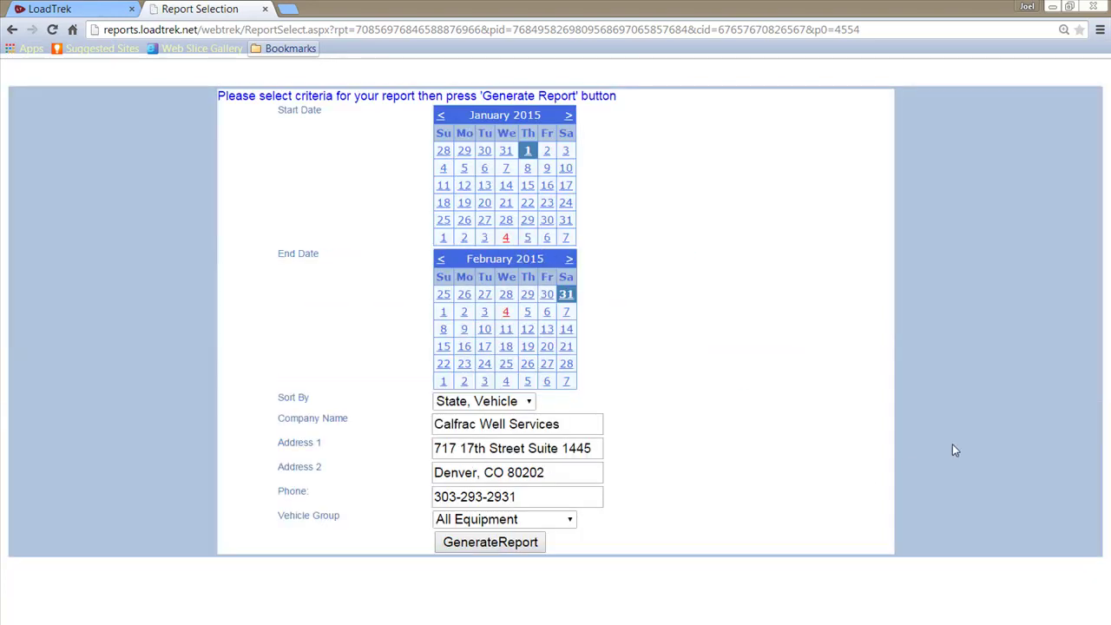
left_click(512, 543)
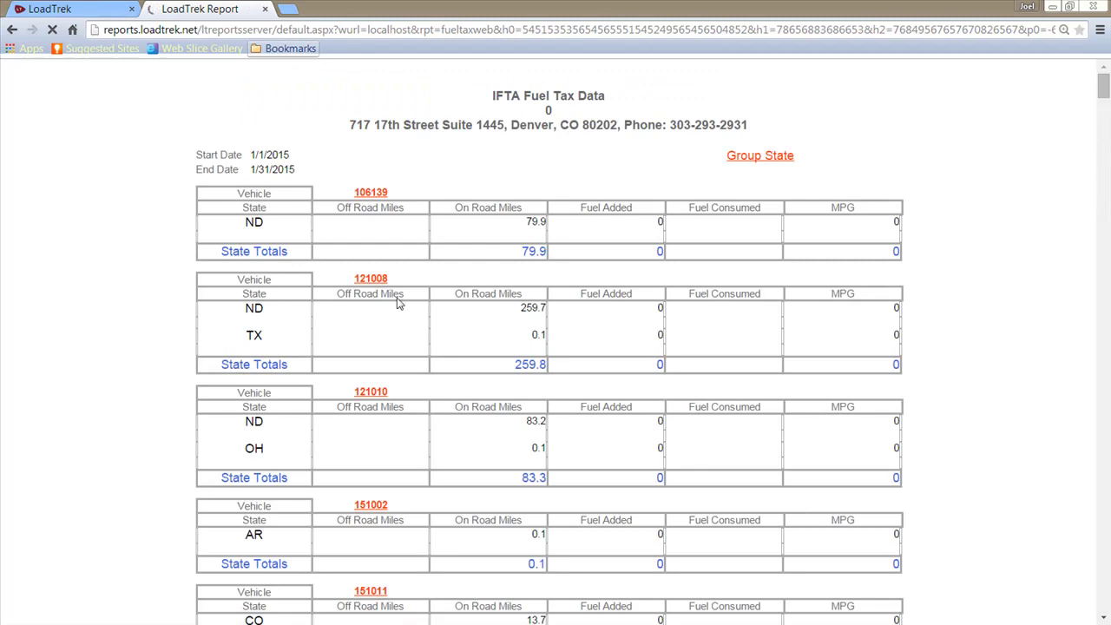
- Look over the per-vehicle IFTA data and regroup the report by state
scroll(143, 284, "down", 6)
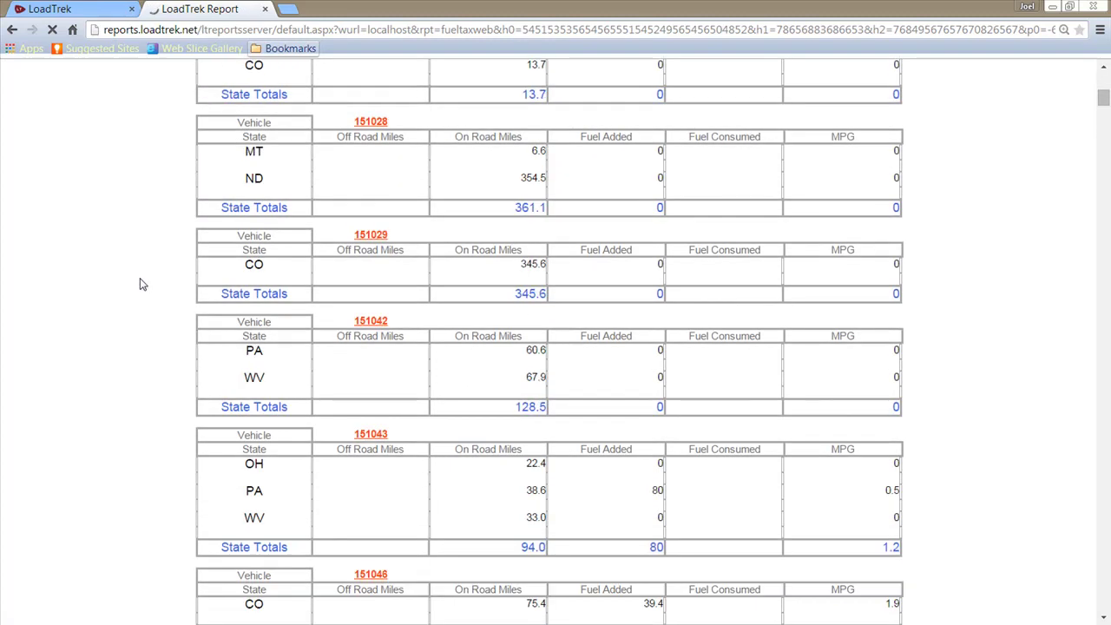
scroll(143, 284, "up", 6)
left_click(749, 166)
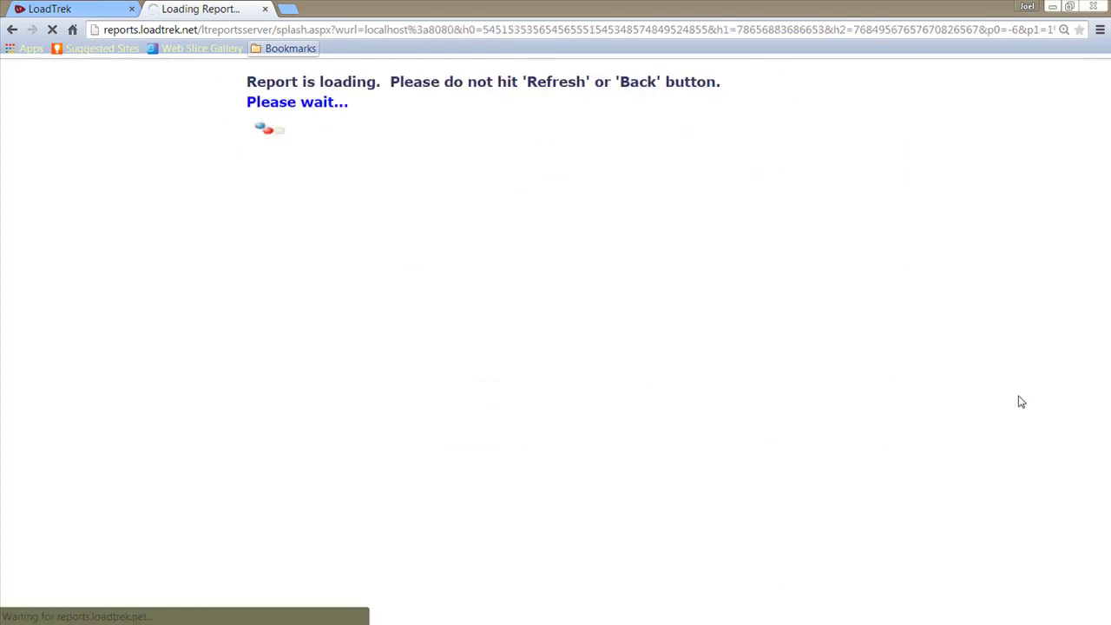
- Examine the on-road miles, fuel added and MPG of the vehicles listed under each state
scroll(1022, 402, "down", 2)
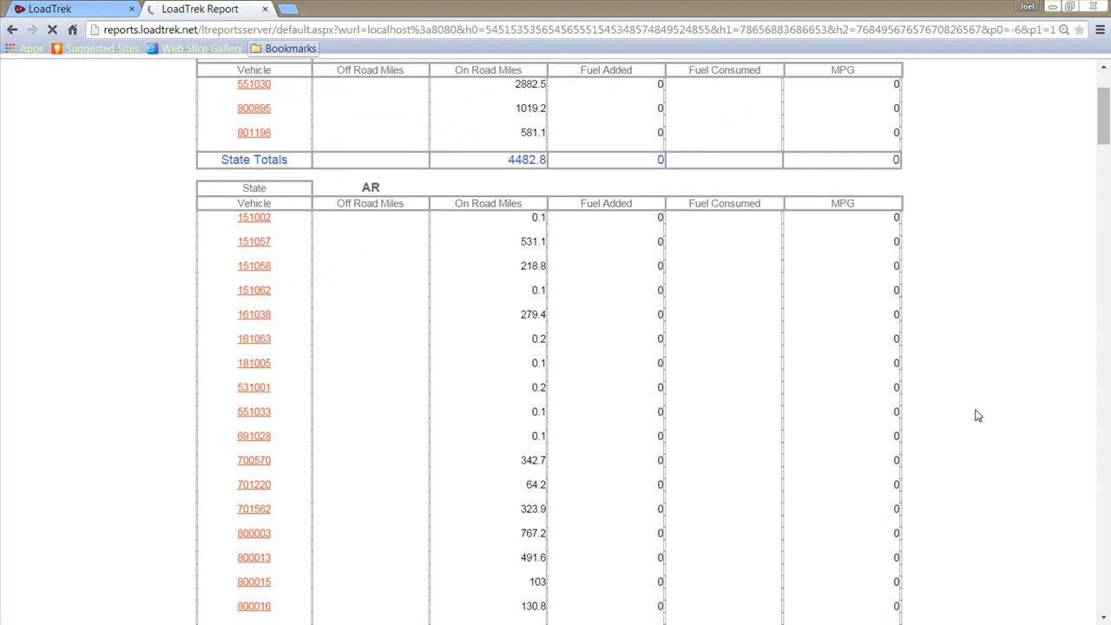
scroll(979, 416, "down", 10)
scroll(978, 416, "down", 12)
scroll(978, 416, "down", 8)
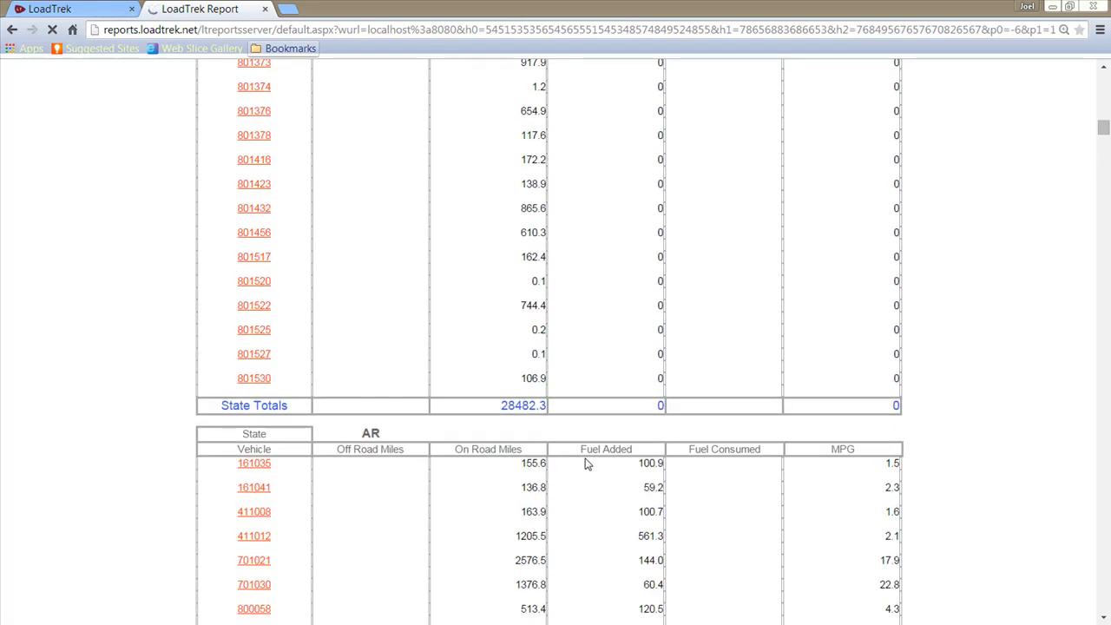
scroll(923, 469, "up", 1)
scroll(923, 469, "up", 20)
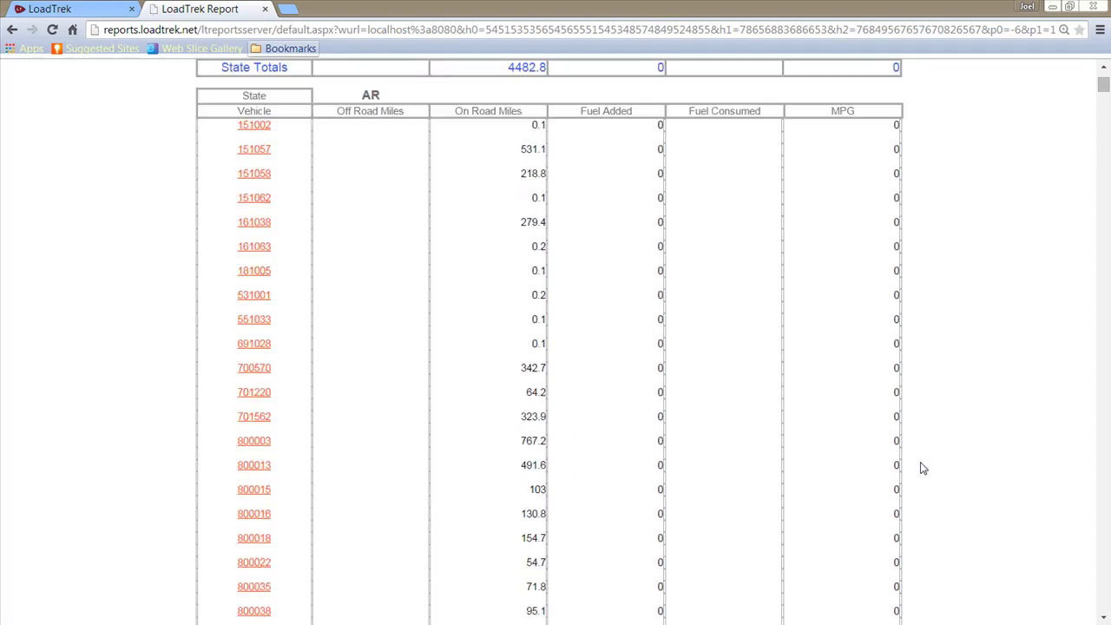
scroll(923, 469, "up", 4)
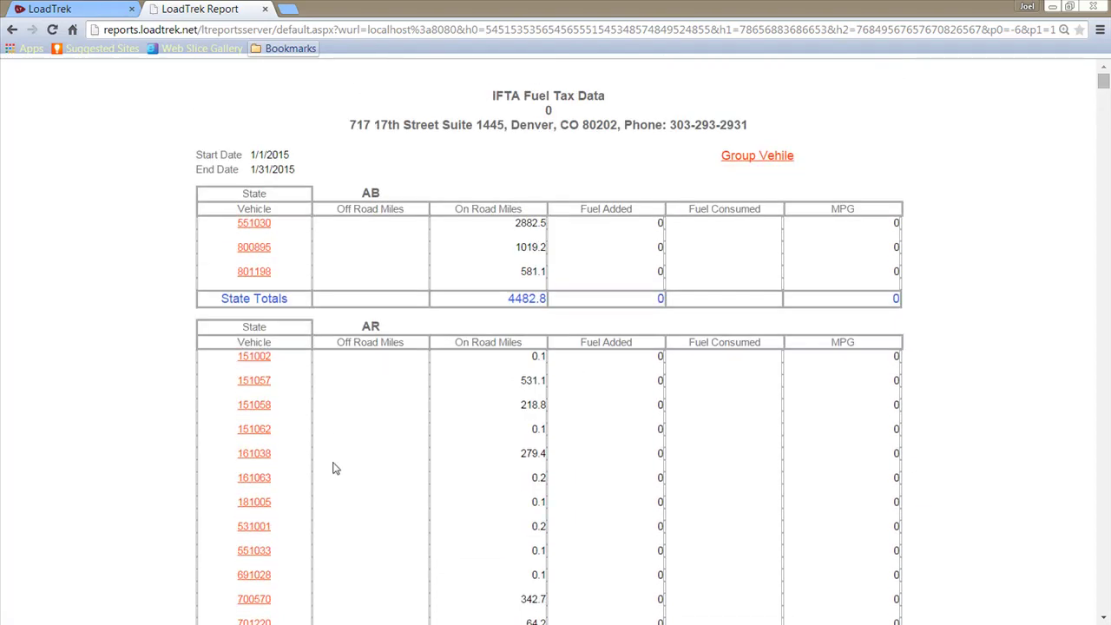
- Open the AR details of vehicle 800199 and drill down to its 1/28/2015 daily record
scroll(337, 472, "down", 3)
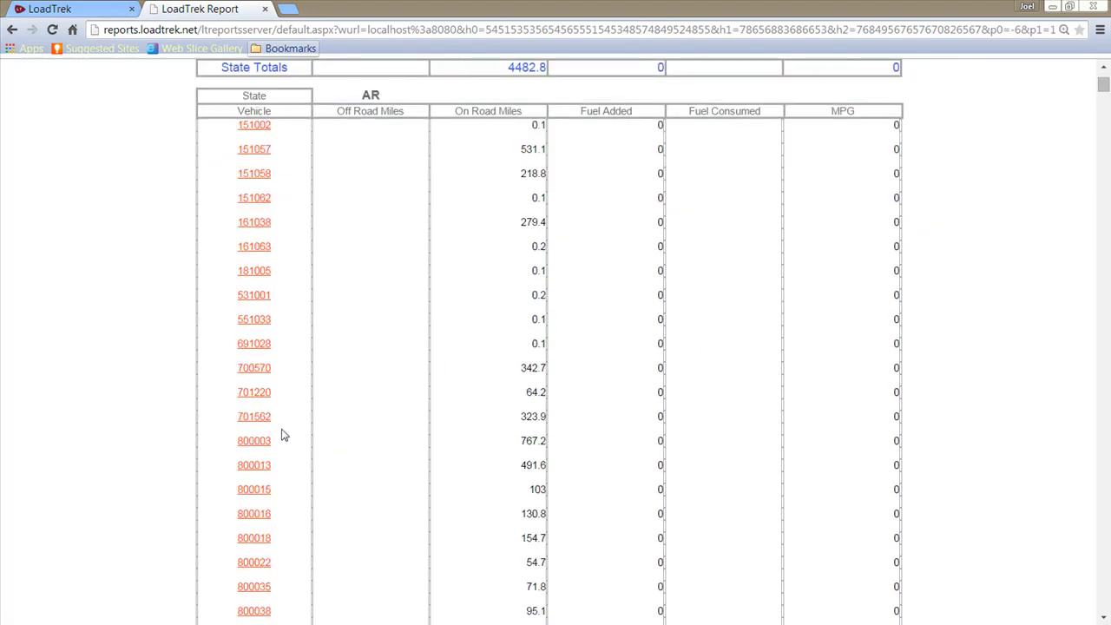
scroll(287, 435, "down", 3)
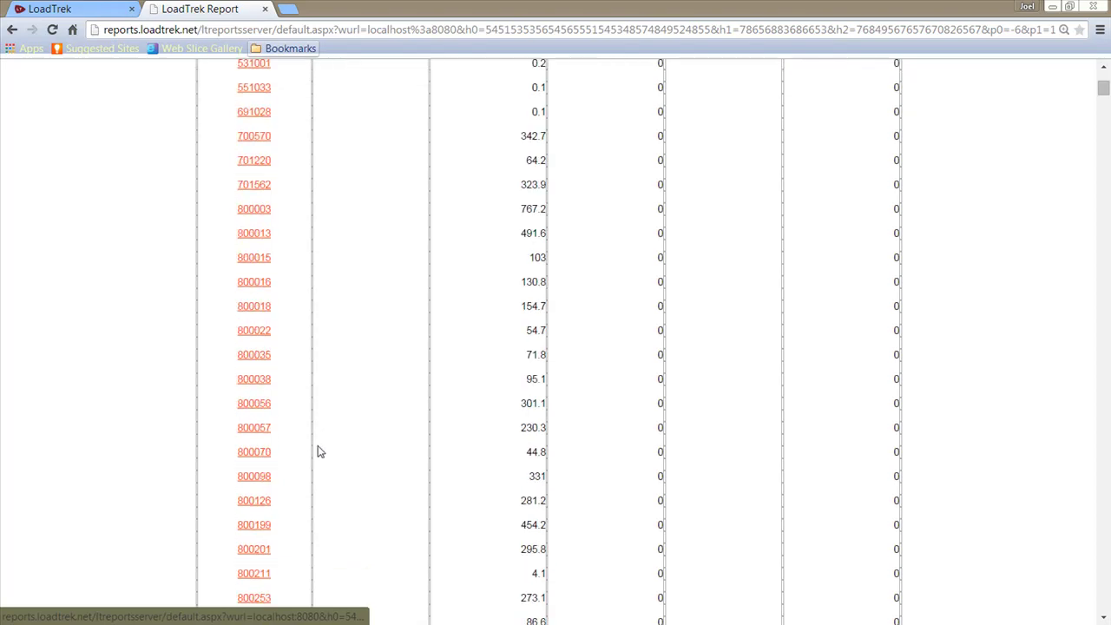
left_click(255, 526)
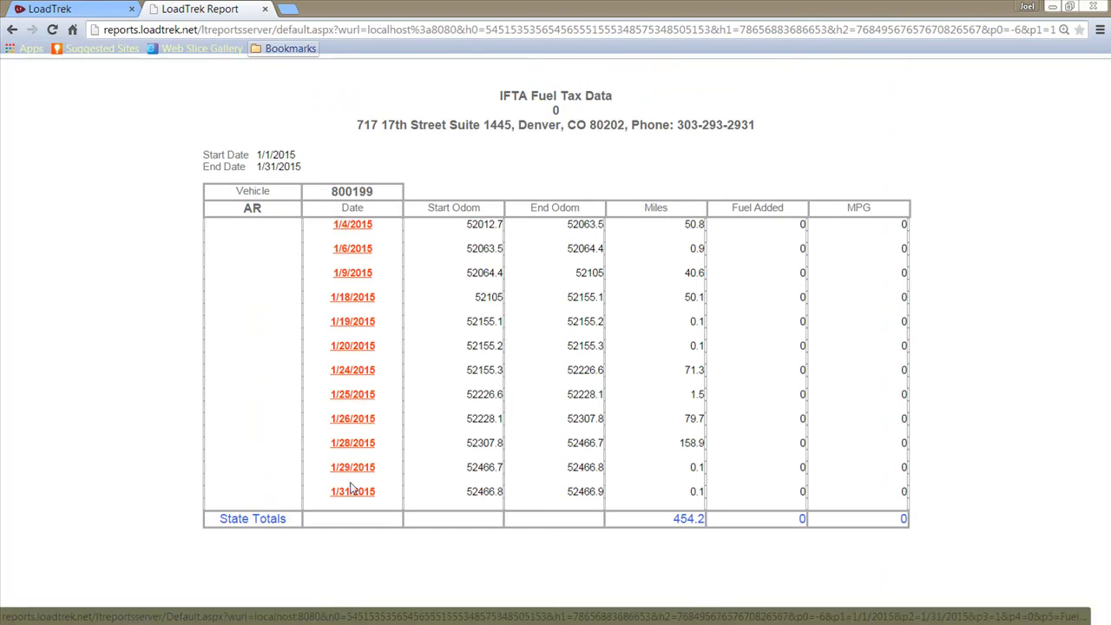
left_click(354, 444)
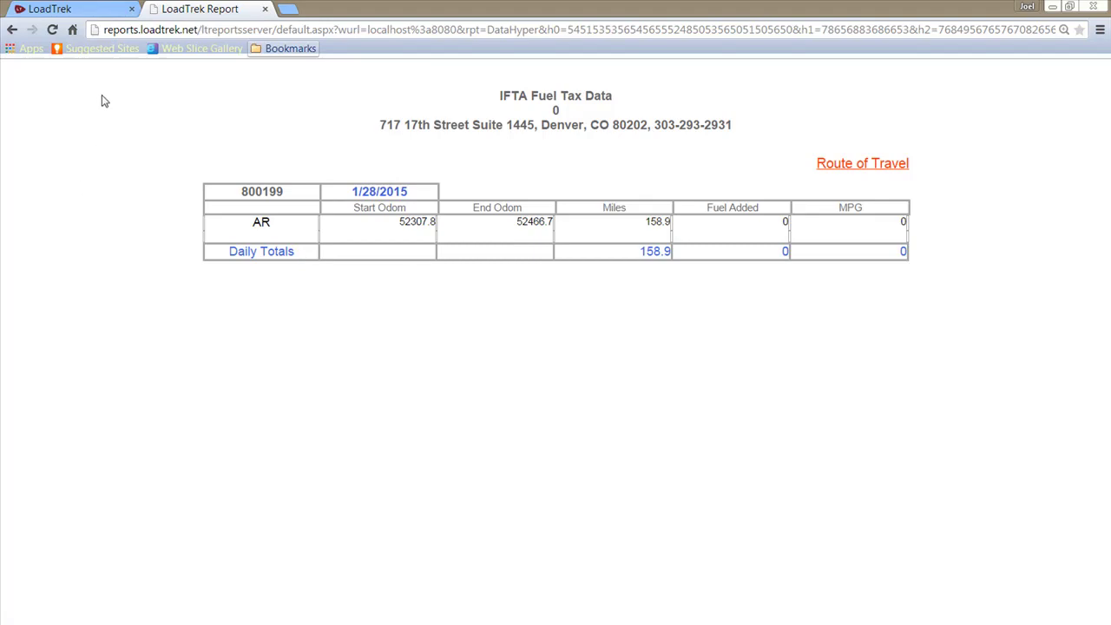
- Return to the report criteria page and set the date range from 10/1/2014 to 12/31/2014
right_click(13, 29)
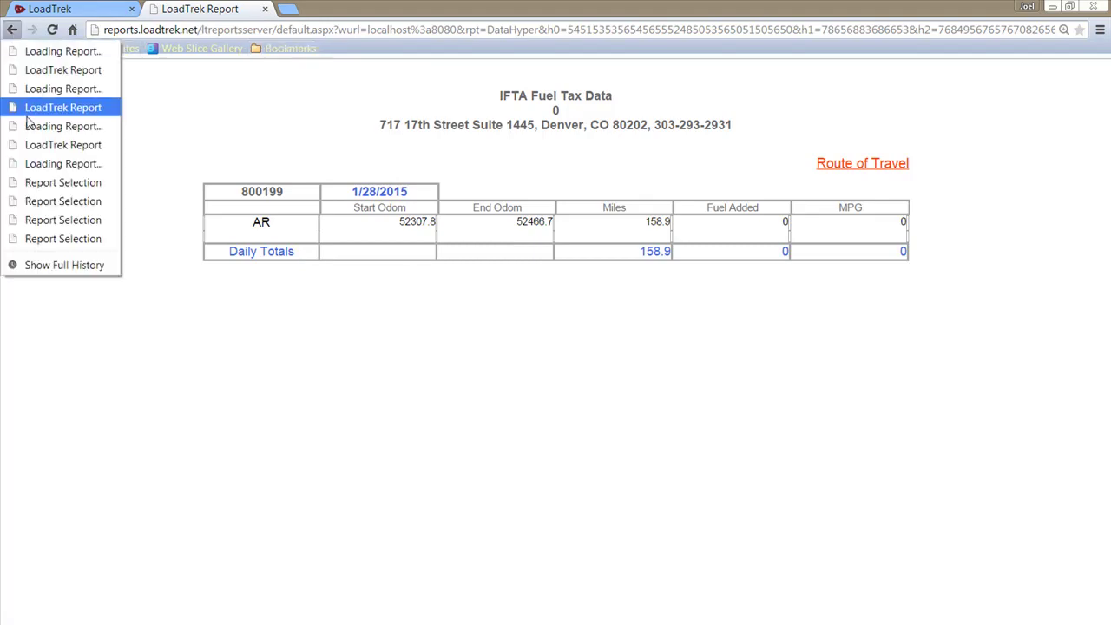
left_click(34, 184)
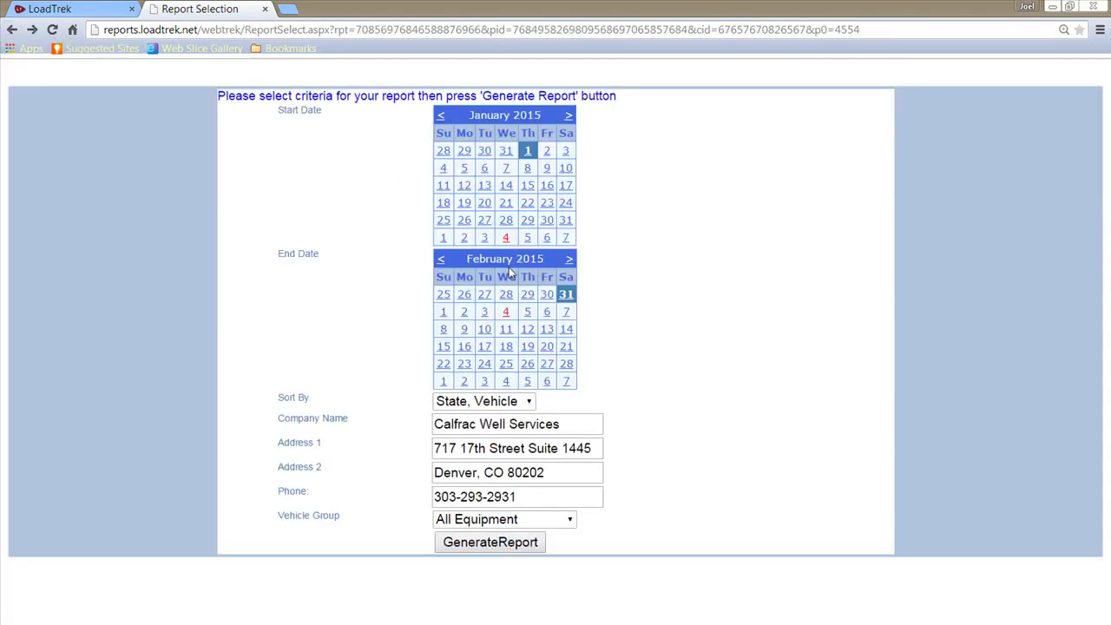
left_click(441, 118)
left_click(441, 118)
left_click(441, 118)
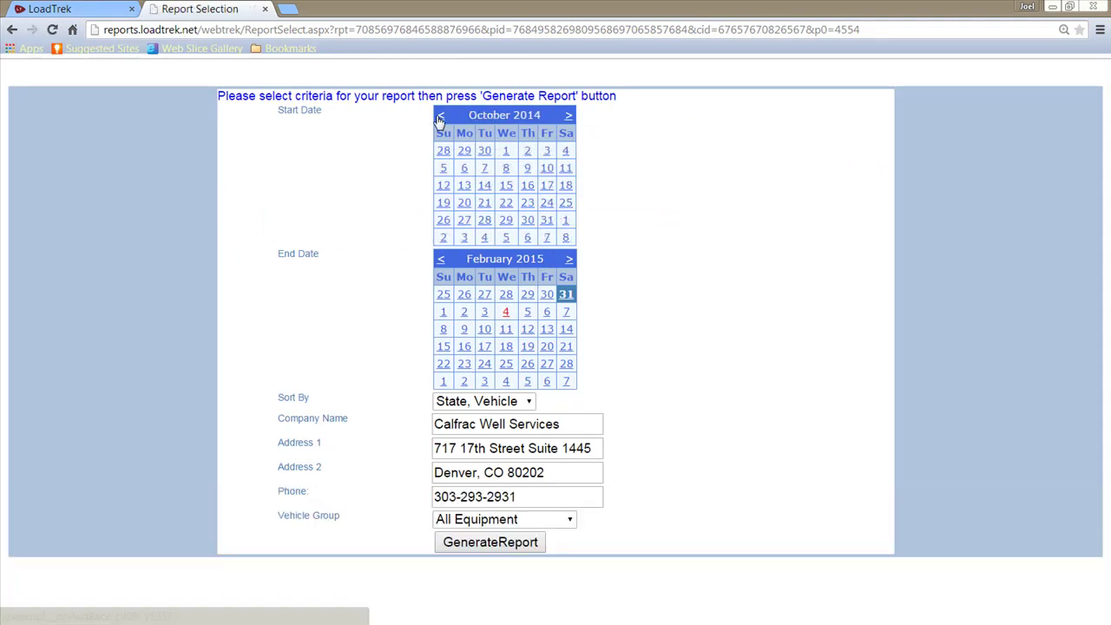
left_click(507, 151)
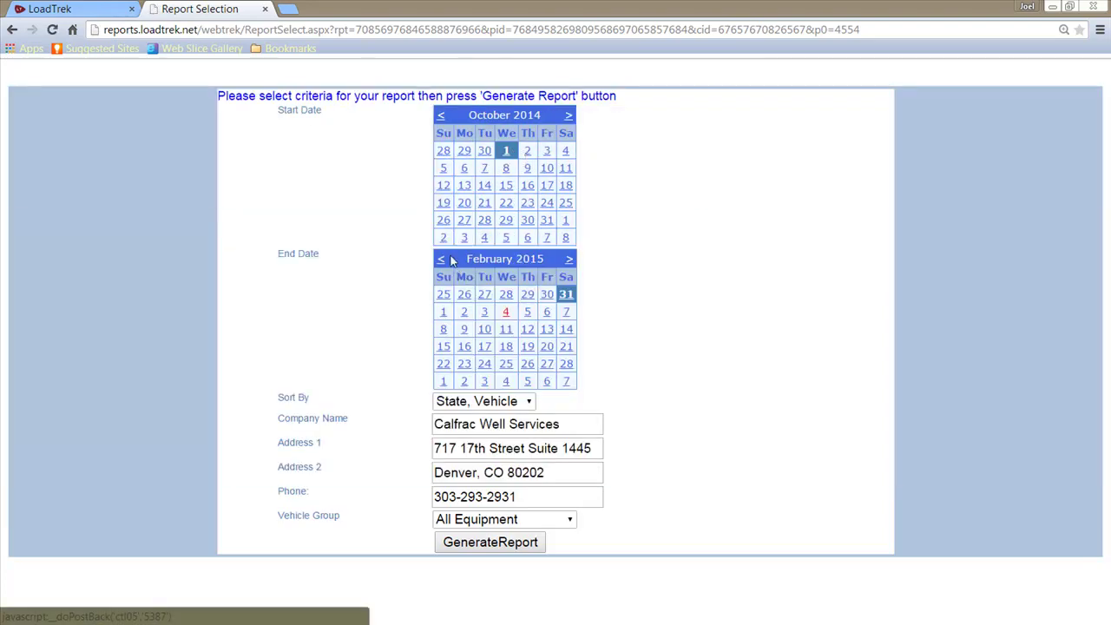
left_click(442, 259)
left_click(441, 259)
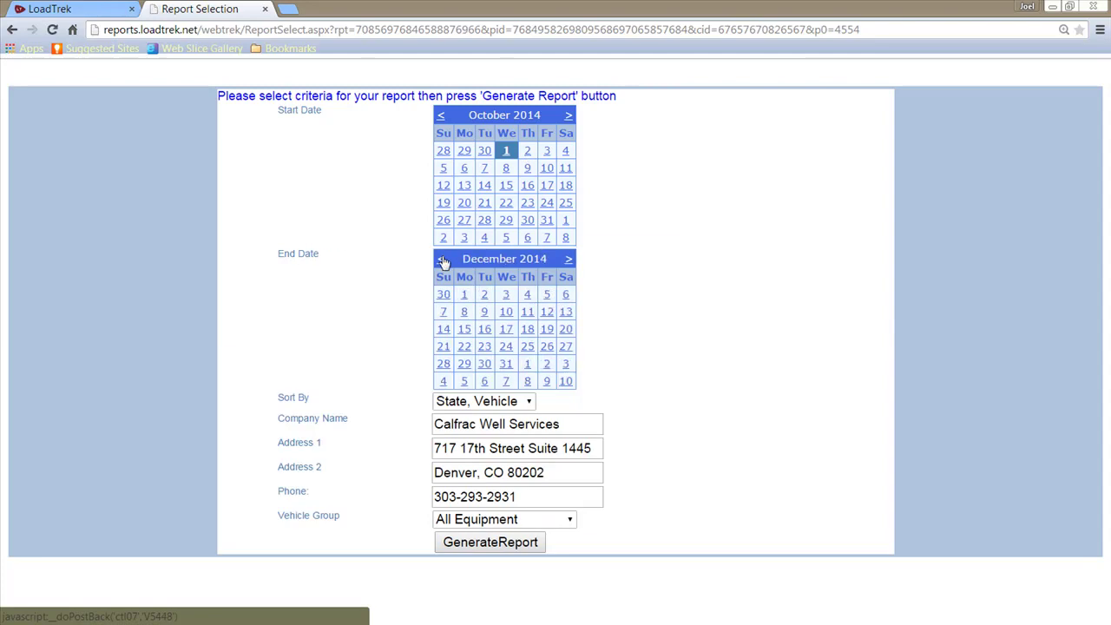
left_click(506, 363)
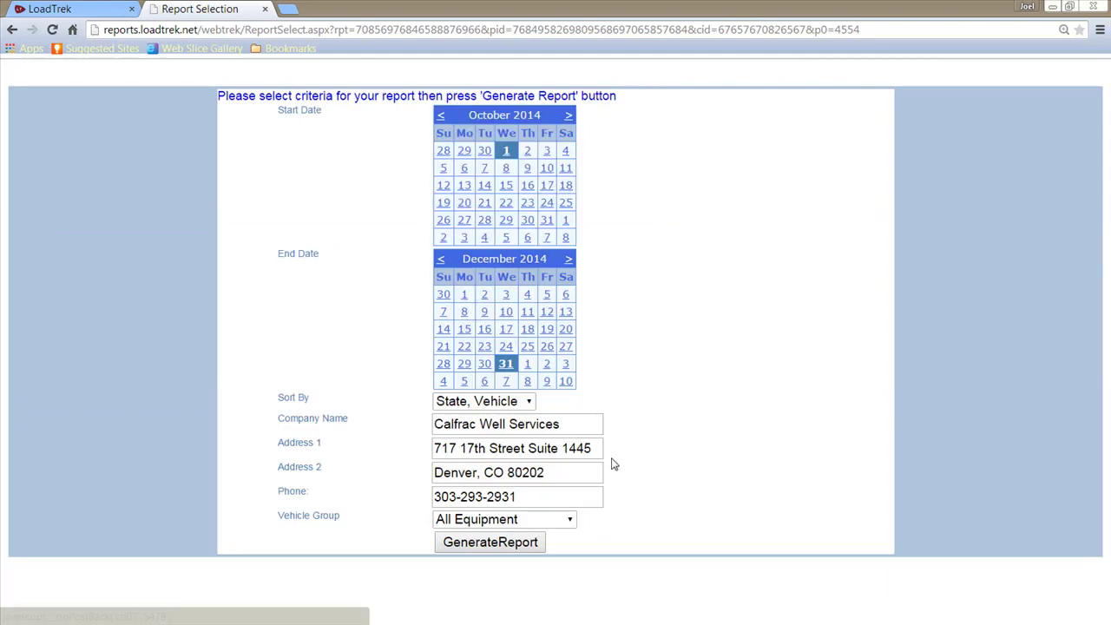
- Generate the IFTA fuel tax report for the US - ND All vehicle group and regroup it by state
left_click(551, 521)
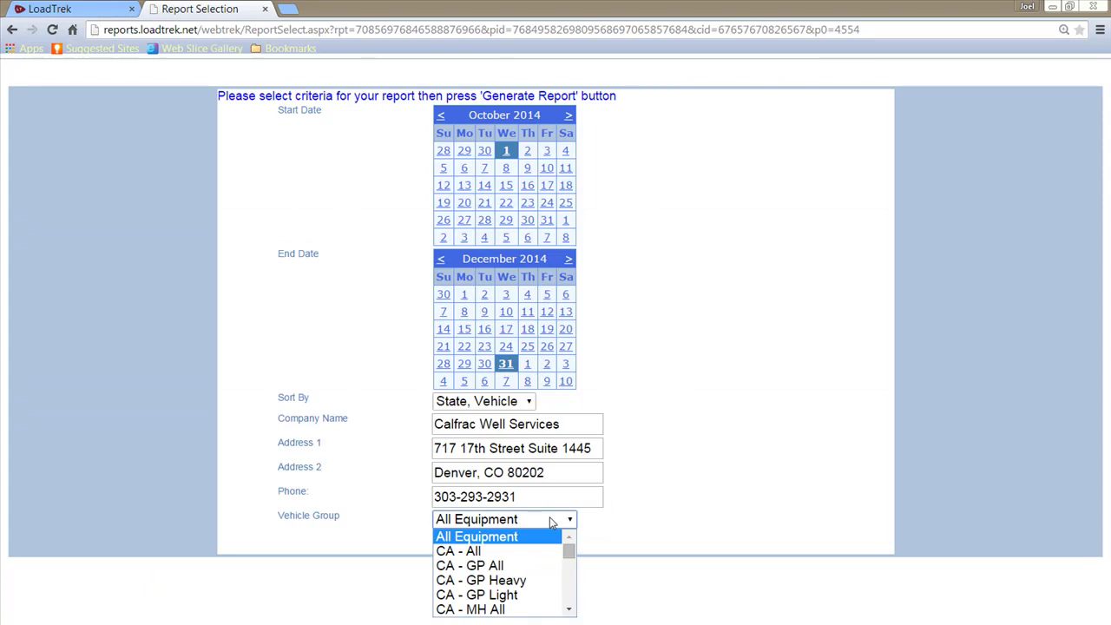
scroll(536, 556, "down", 5)
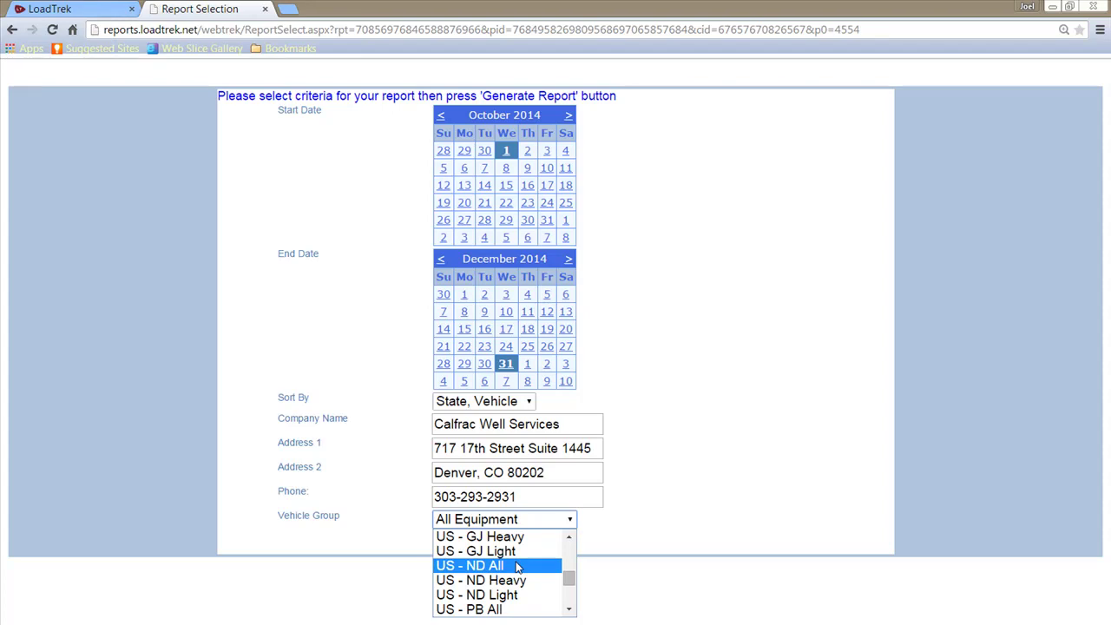
left_click(518, 567)
left_click(500, 547)
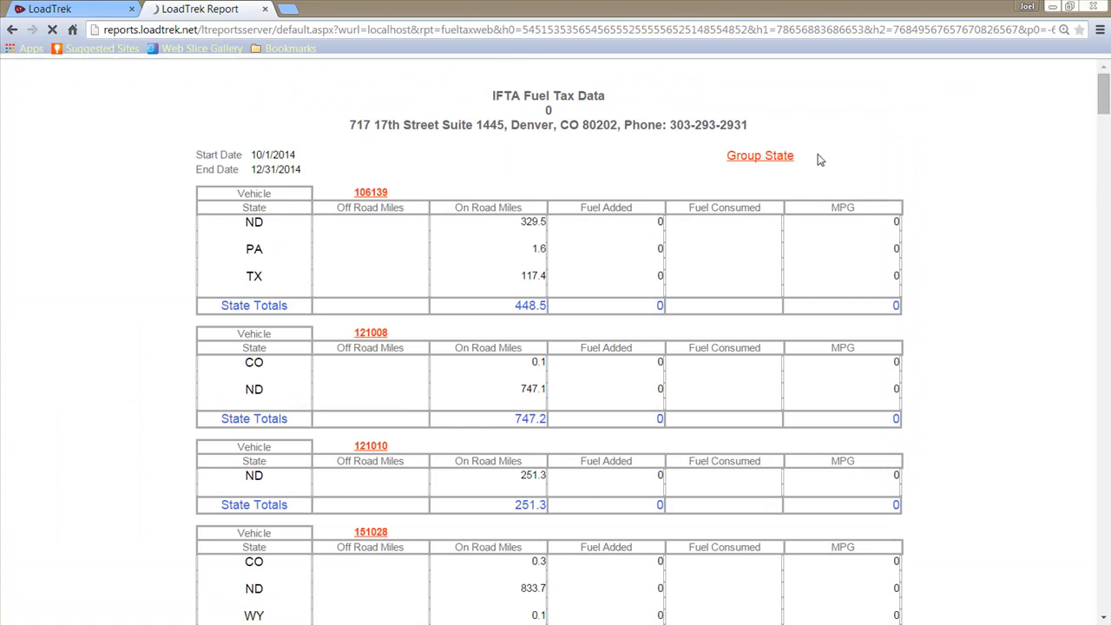
left_click(775, 158)
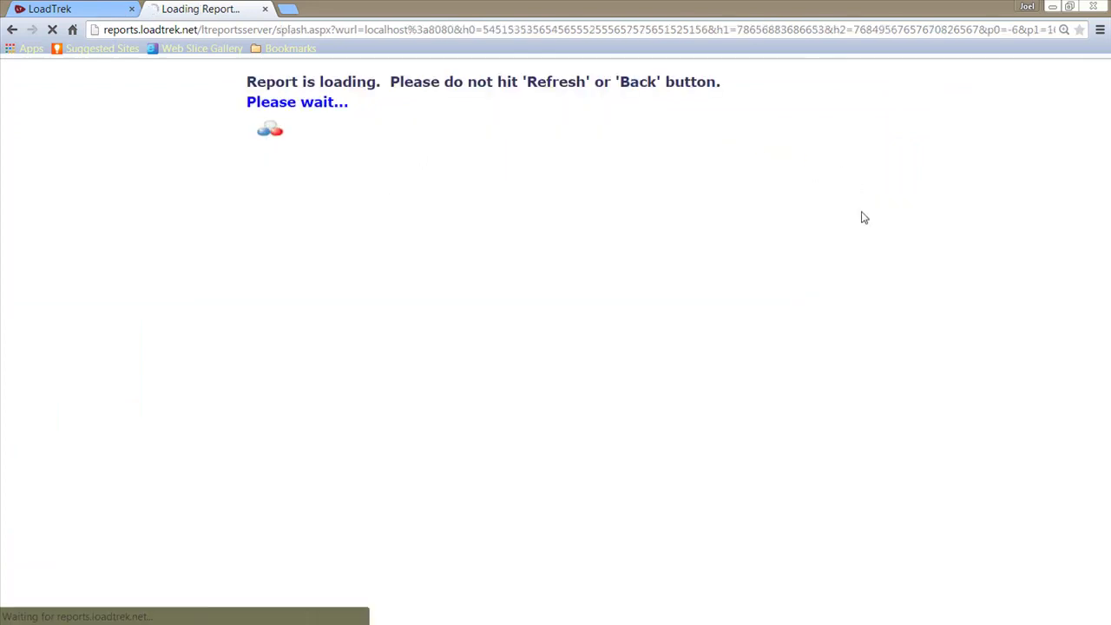
- Examine the on-road miles, fuel added and state totals of the vehicles listed under each state, from the first states through ND and OH
scroll(862, 216, "down", 12)
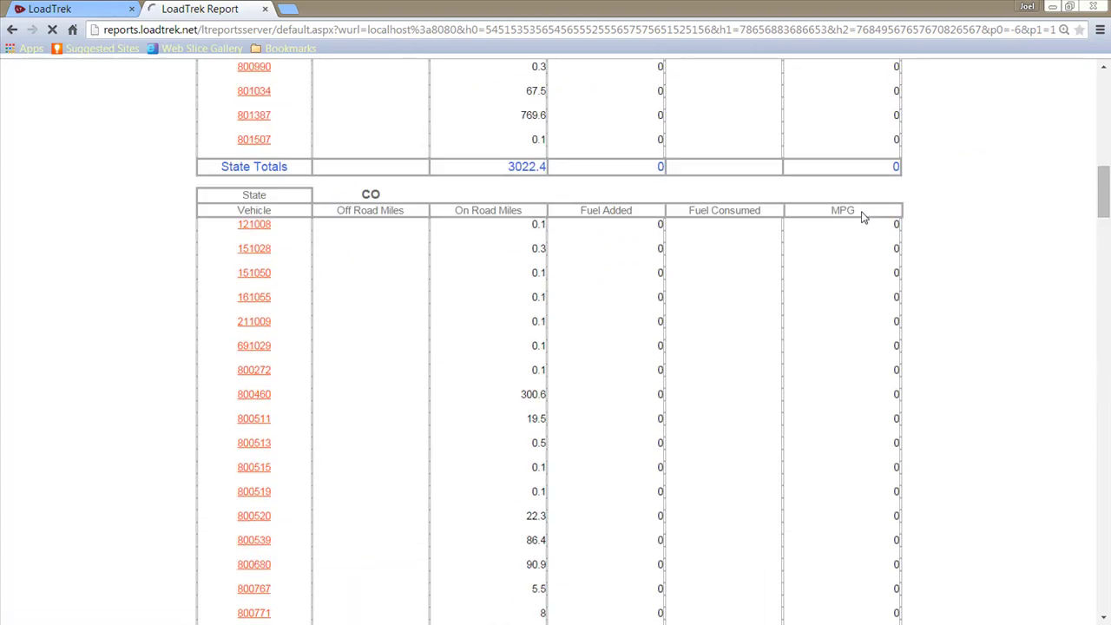
scroll(863, 216, "up", 2)
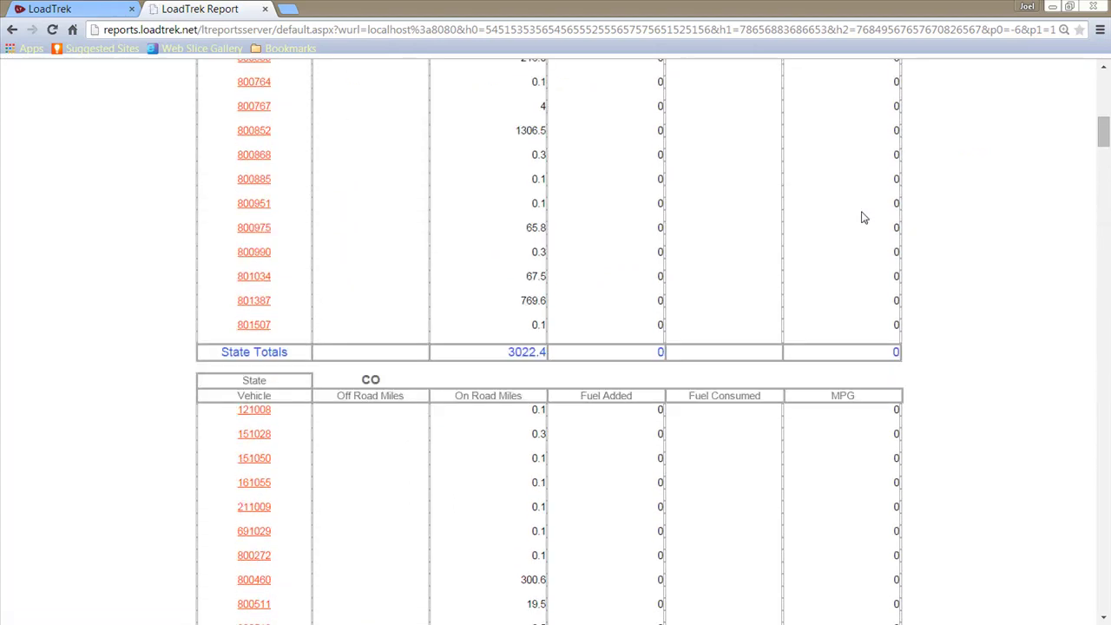
scroll(862, 216, "up", 1)
scroll(862, 217, "down", 2)
scroll(863, 216, "down", 6)
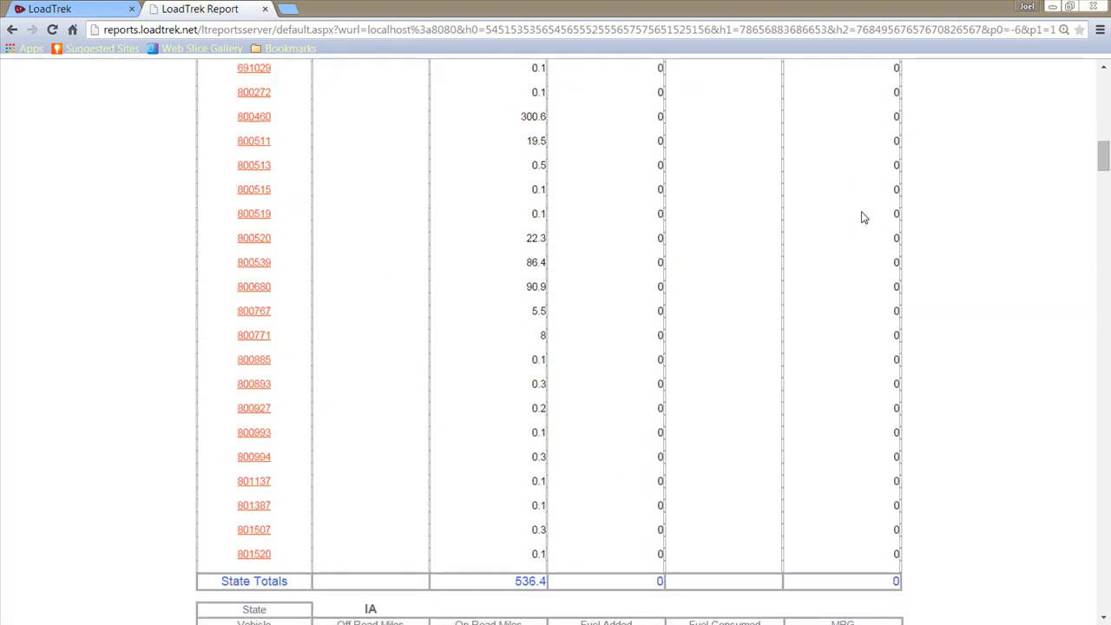
scroll(862, 217, "down", 4)
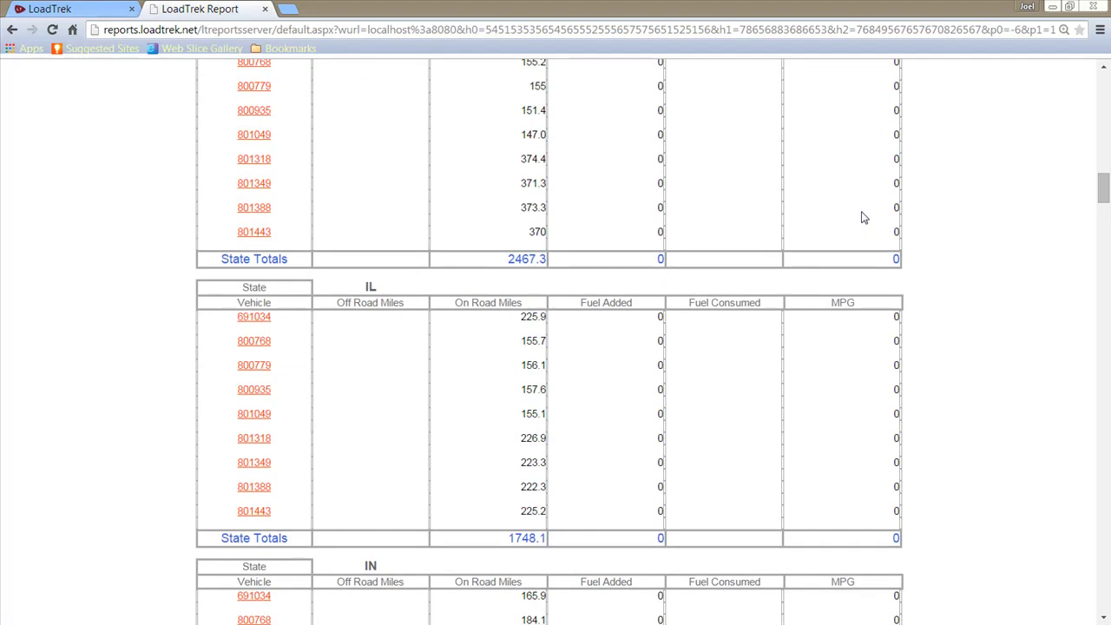
scroll(862, 217, "down", 10)
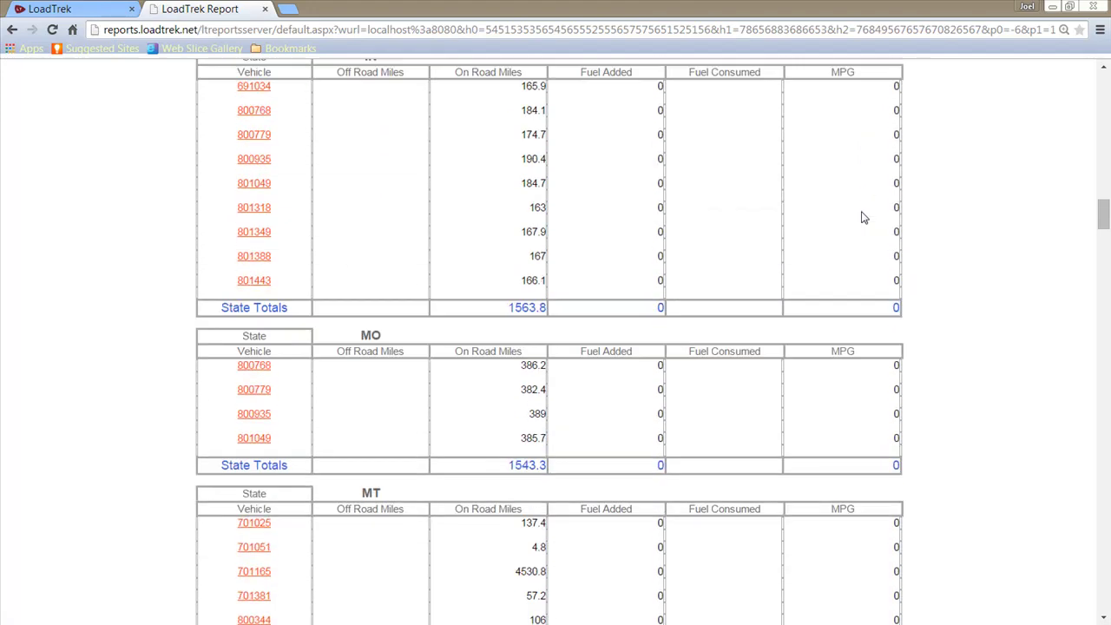
scroll(863, 217, "down", 10)
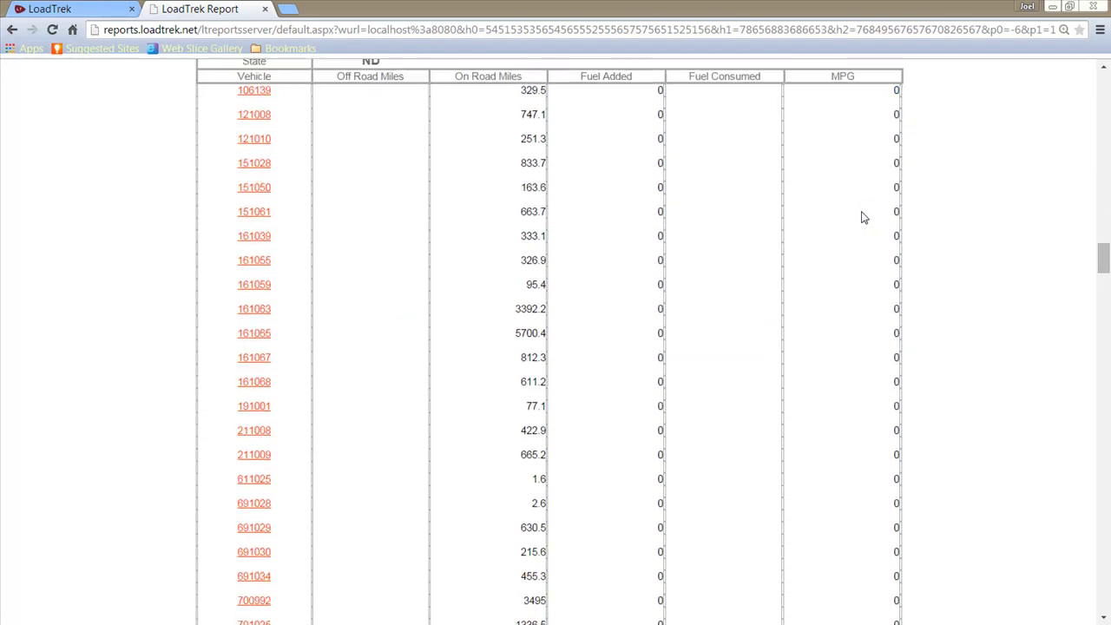
scroll(862, 218, "down", 15)
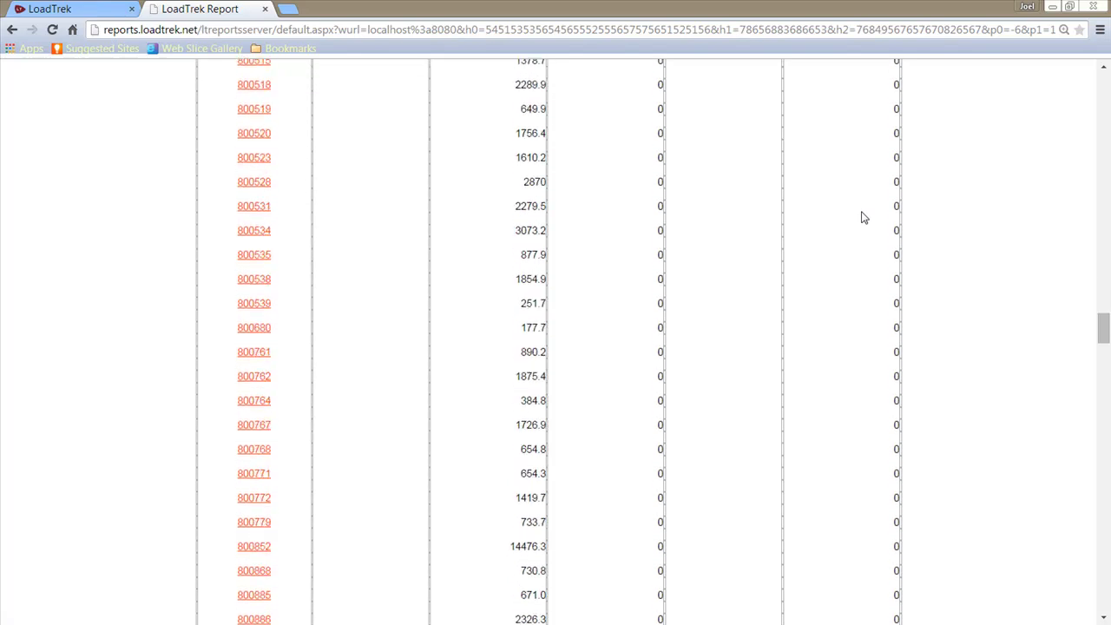
scroll(863, 217, "down", 8)
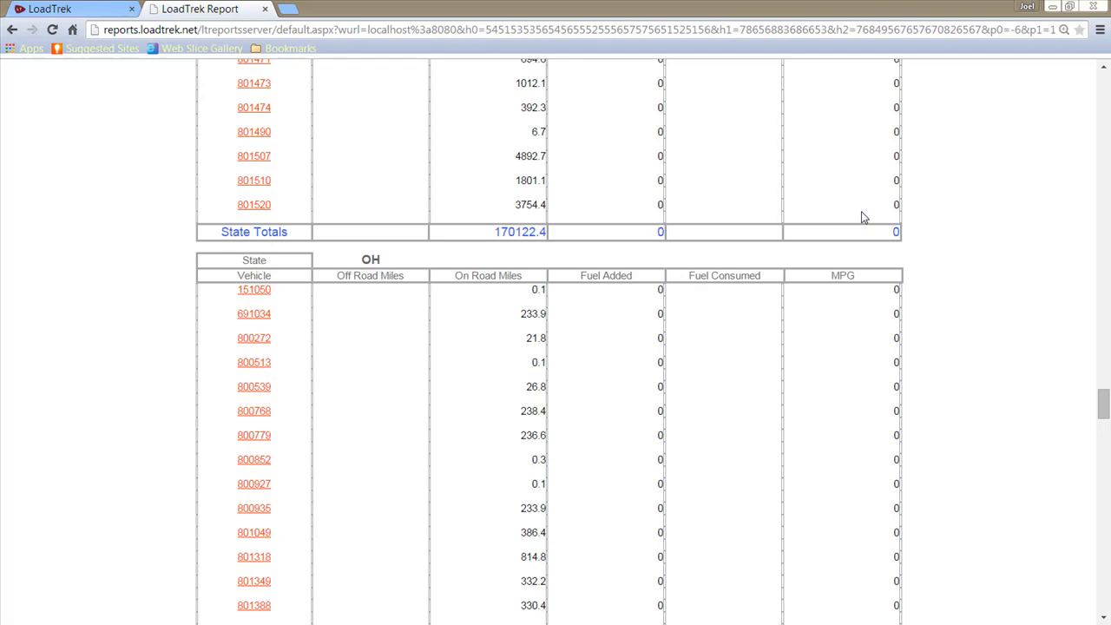
- Open the ND details of vehicle 800227 and drill down to its 10/19/2014 daily record
scroll(862, 218, "up", 12)
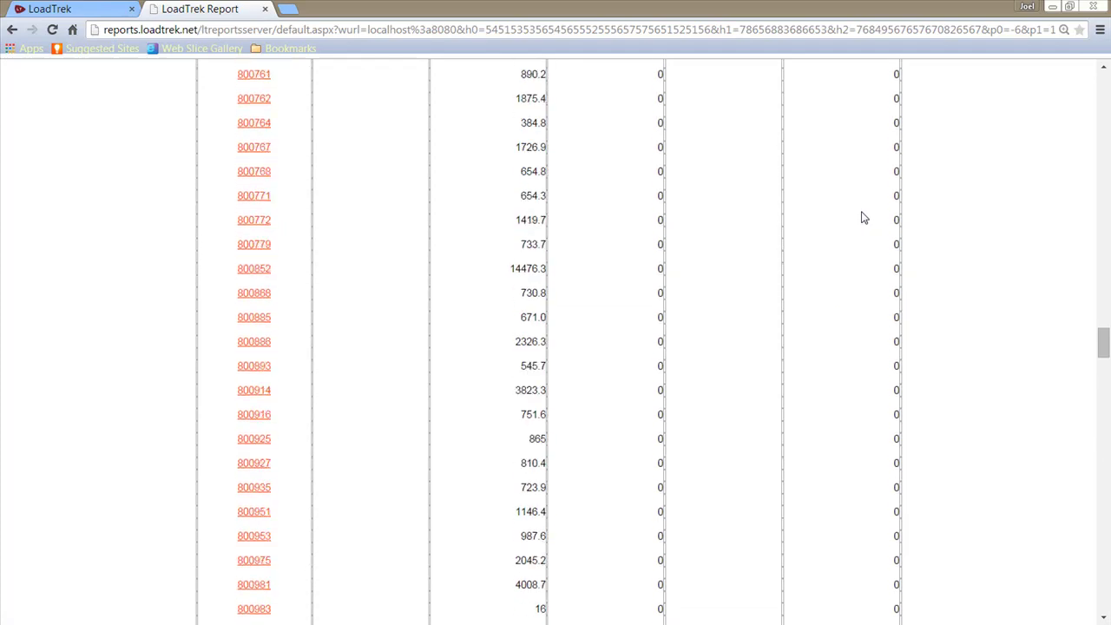
scroll(862, 217, "up", 6)
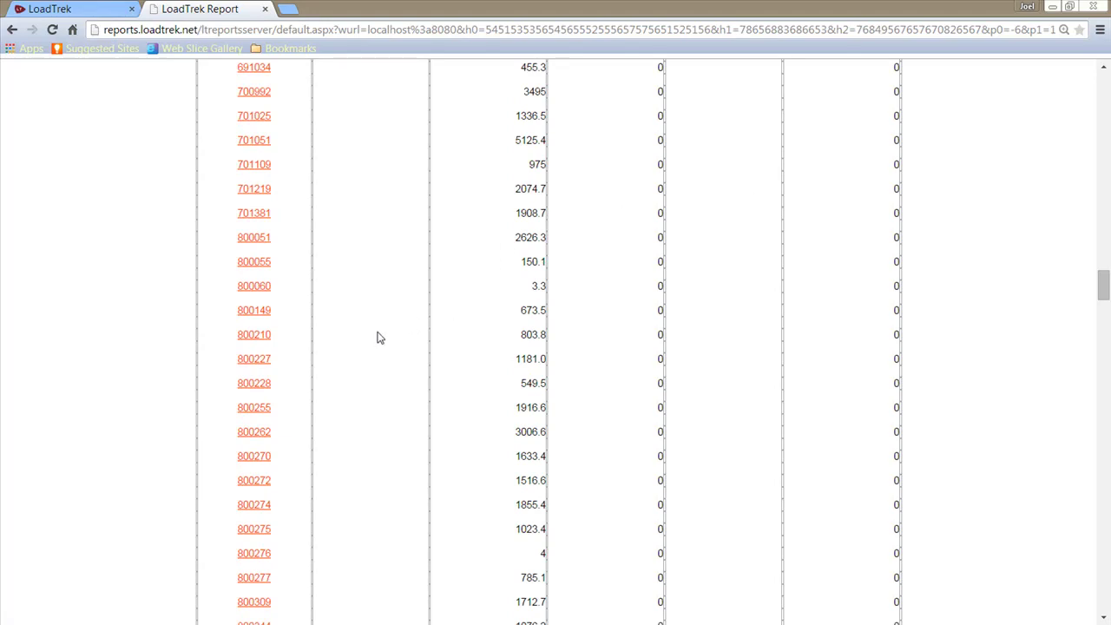
left_click(244, 361)
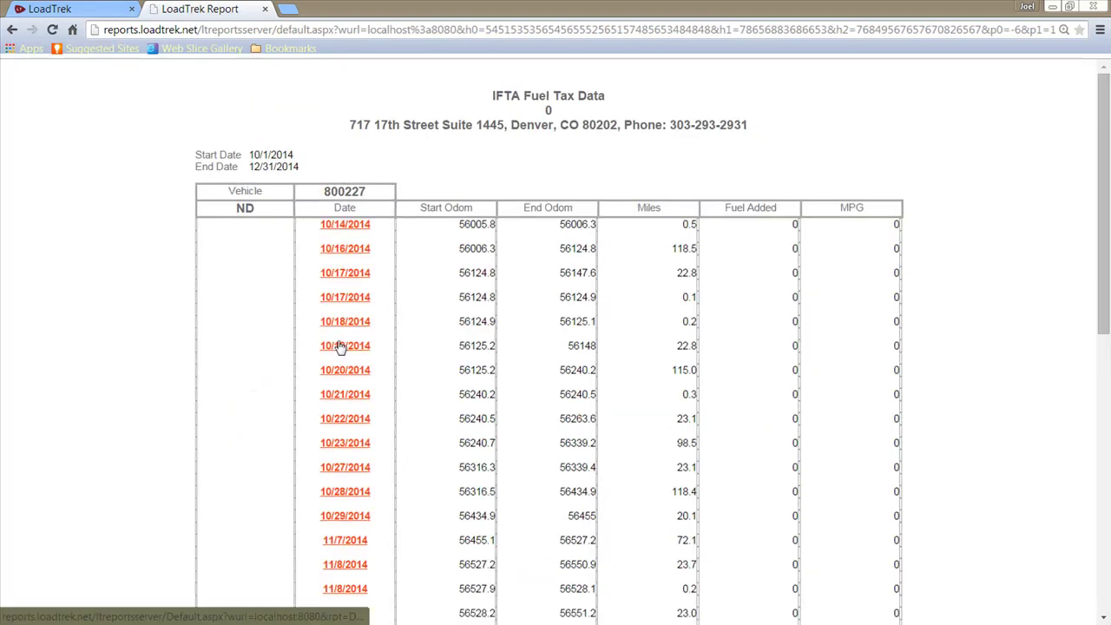
left_click(341, 345)
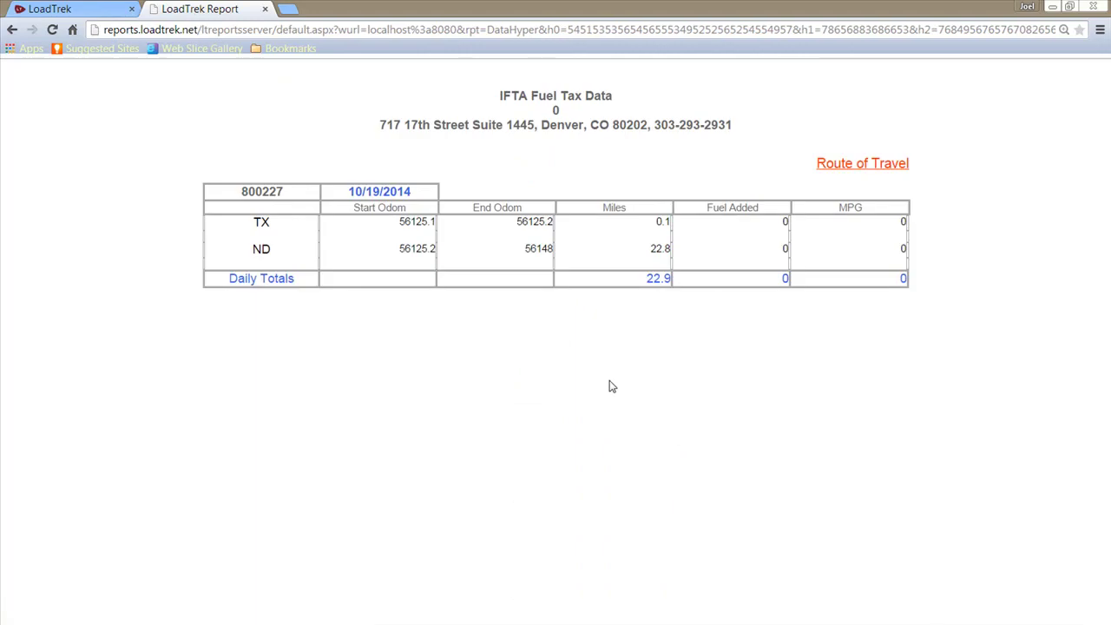